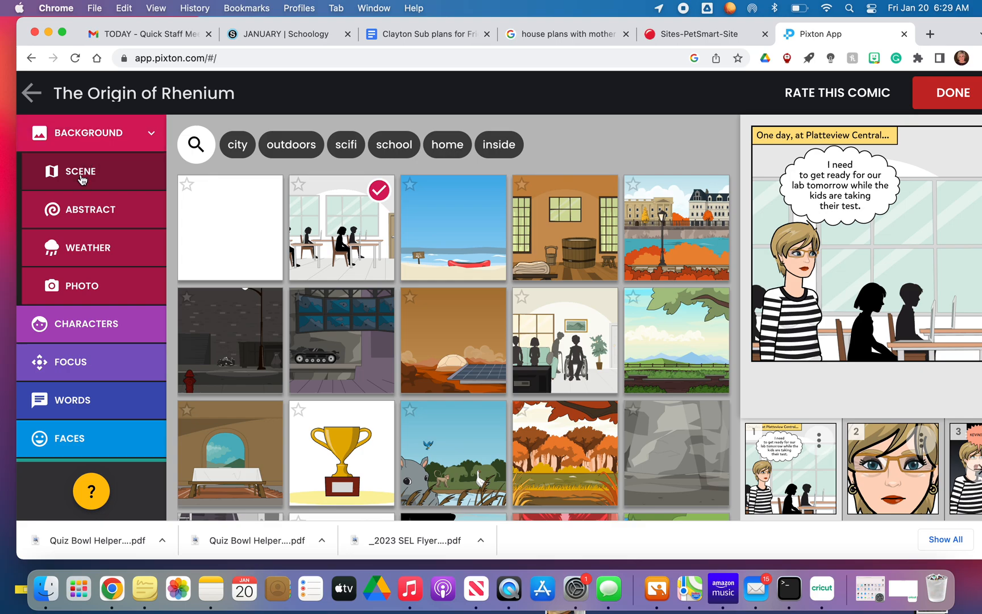
Examine the available backgrounds, including indoor and outdoor scenes, abstract designs, weather and photo upload
{"action": "left_click", "coordinate": [500, 145]}
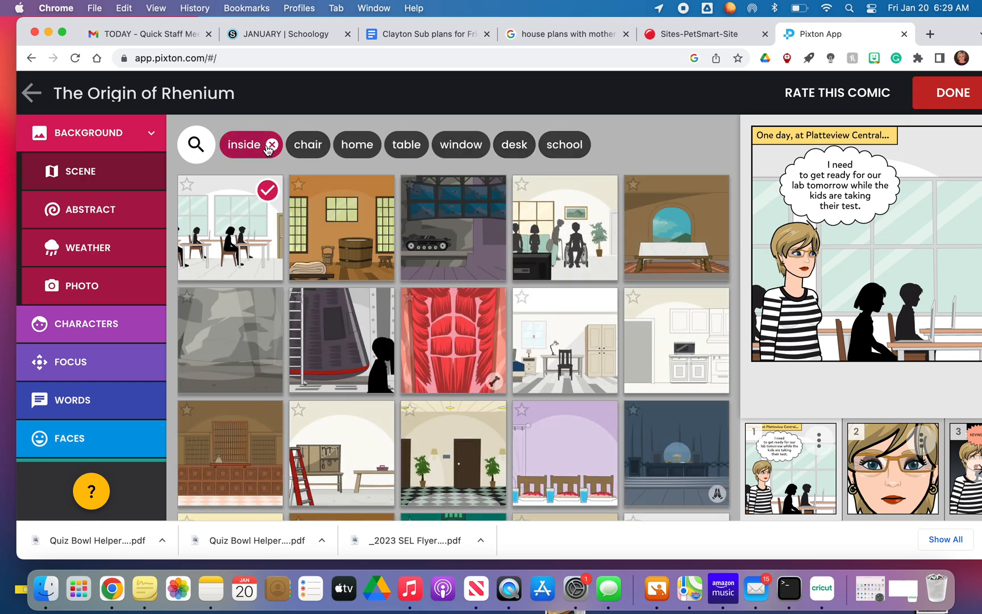
{"action": "left_click", "coordinate": [273, 145]}
{"action": "left_click", "coordinate": [287, 147]}
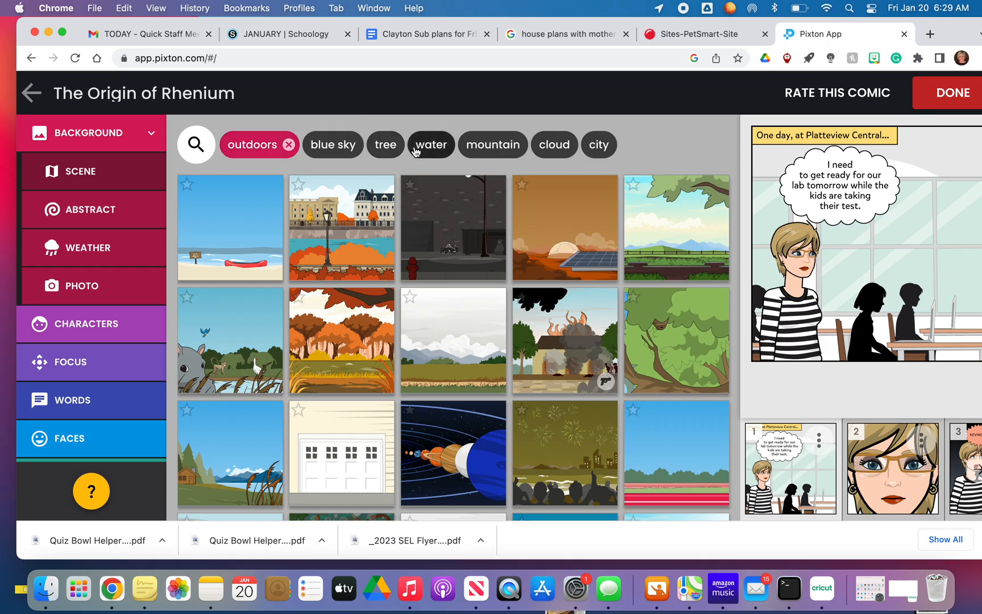
{"action": "scroll", "coordinate": [394, 357], "scroll_direction": "down", "scroll_amount": 5}
{"action": "scroll", "coordinate": [393, 357], "scroll_direction": "down", "scroll_amount": 15}
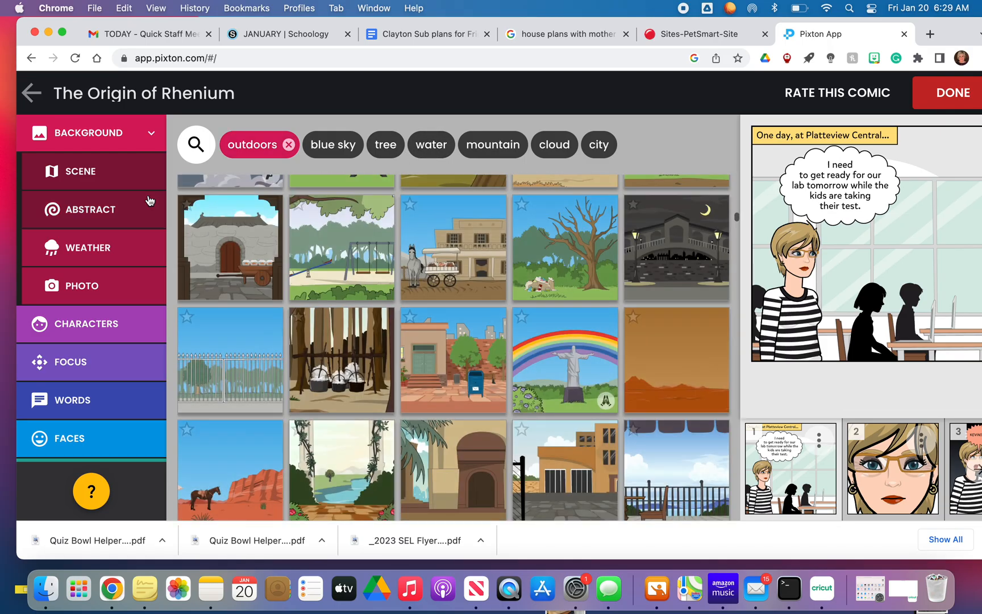
{"action": "left_click", "coordinate": [87, 213]}
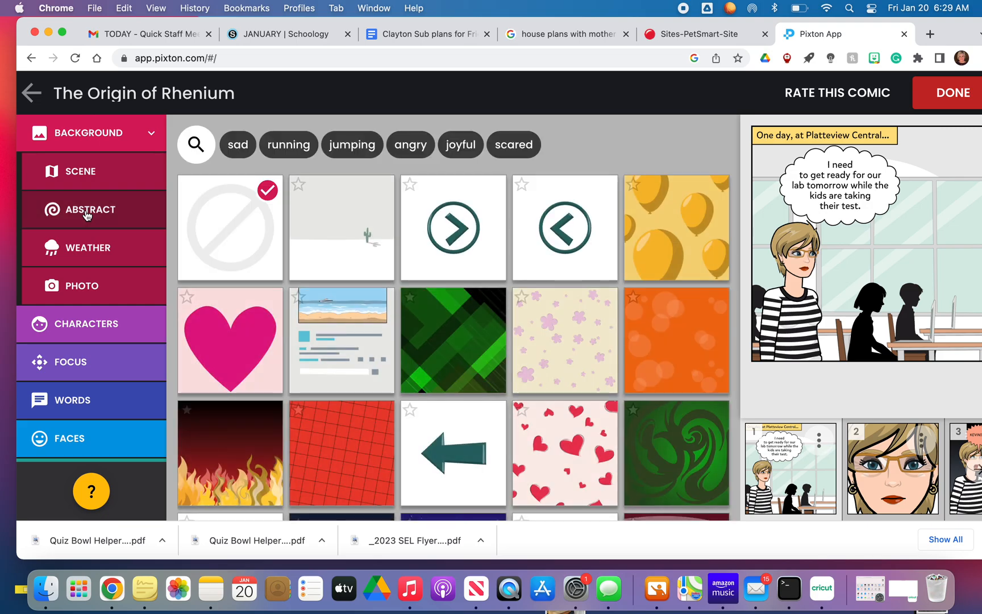
{"action": "scroll", "coordinate": [387, 439], "scroll_direction": "down", "scroll_amount": 10}
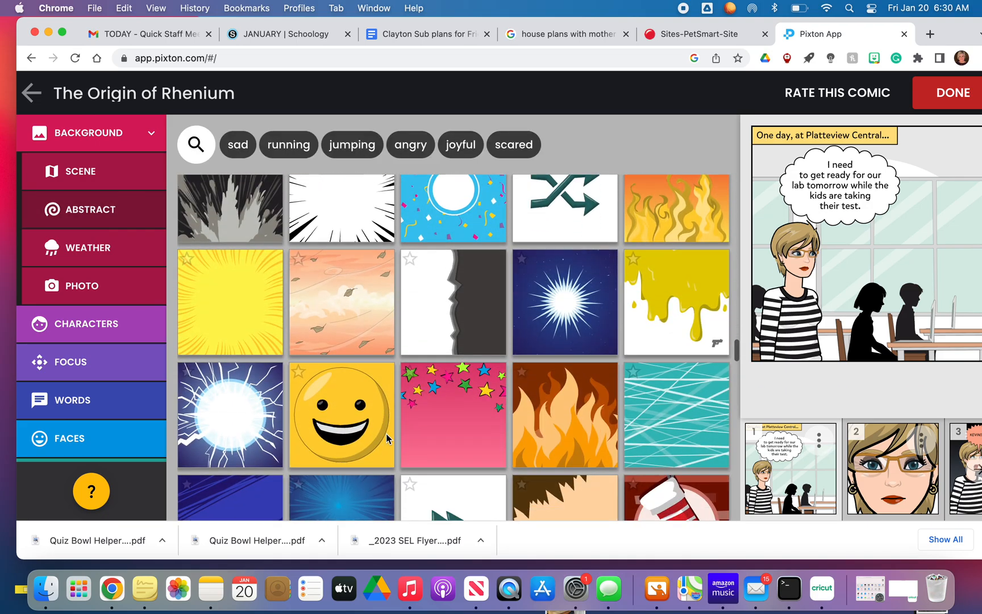
{"action": "scroll", "coordinate": [386, 434], "scroll_direction": "down", "scroll_amount": 5}
{"action": "left_click", "coordinate": [98, 248]}
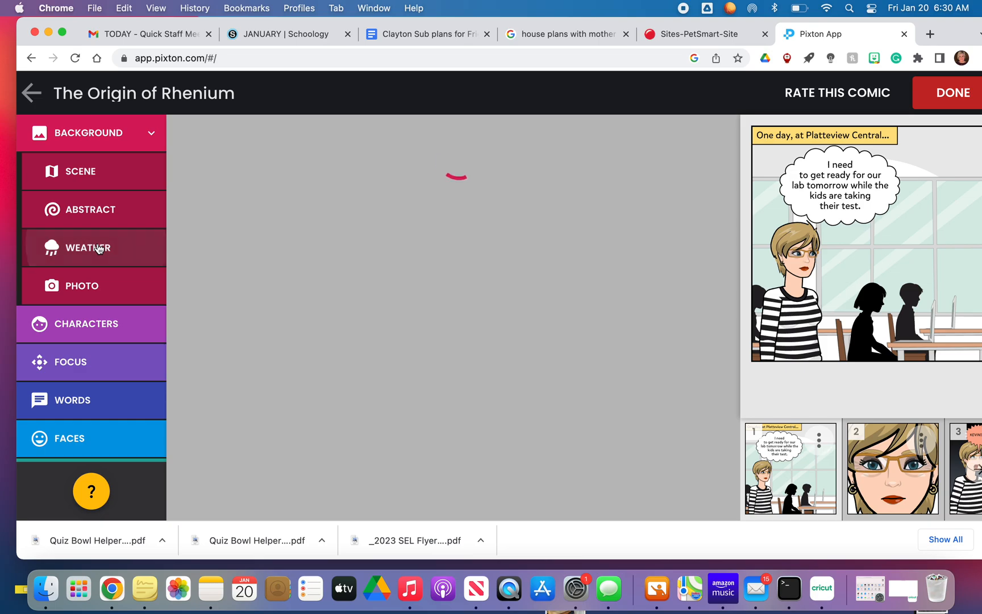
{"action": "left_click", "coordinate": [89, 294]}
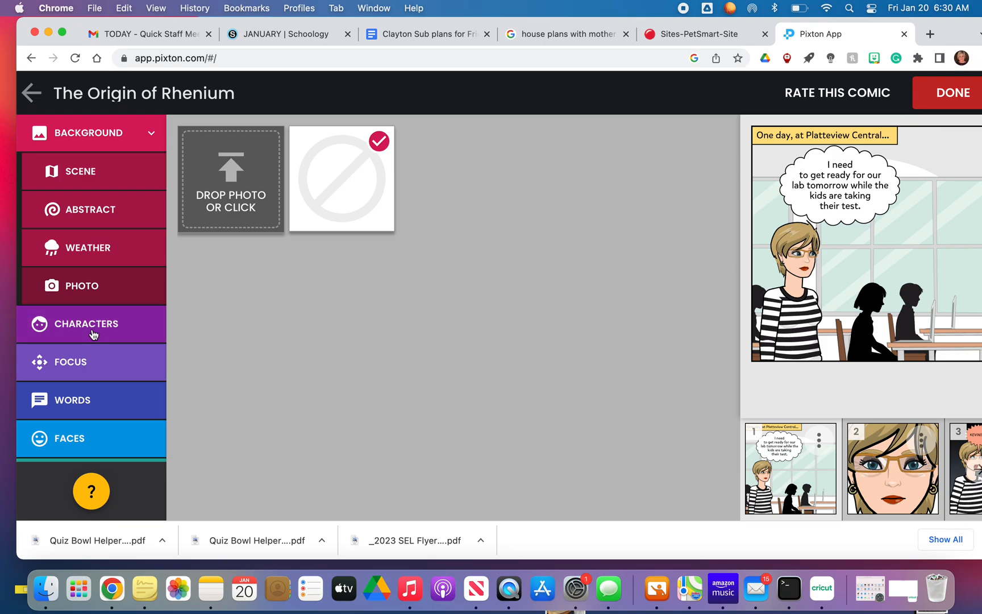
Review the characters already used in this comic
{"action": "left_click", "coordinate": [76, 324]}
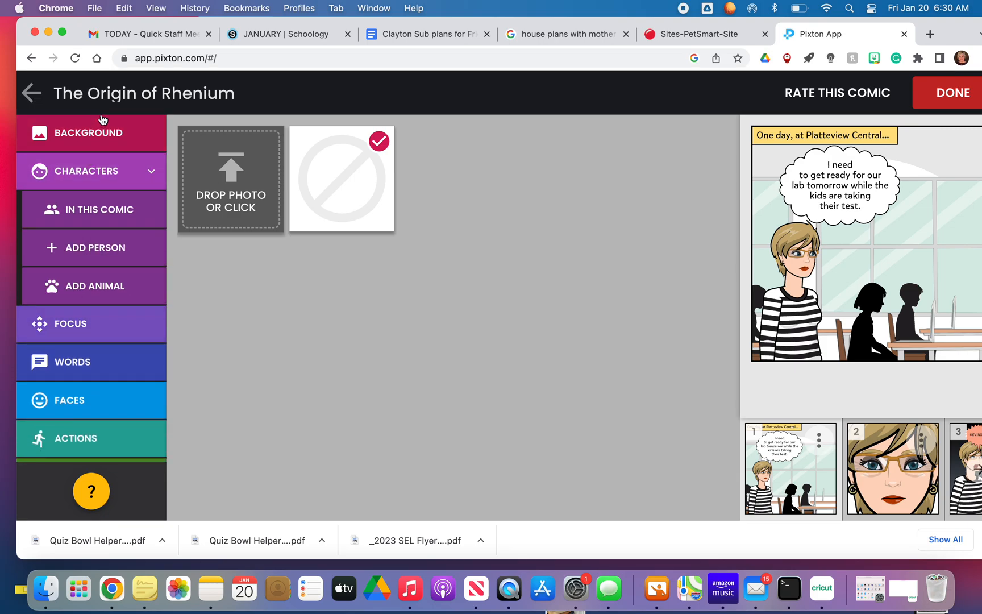
{"action": "left_click", "coordinate": [101, 210]}
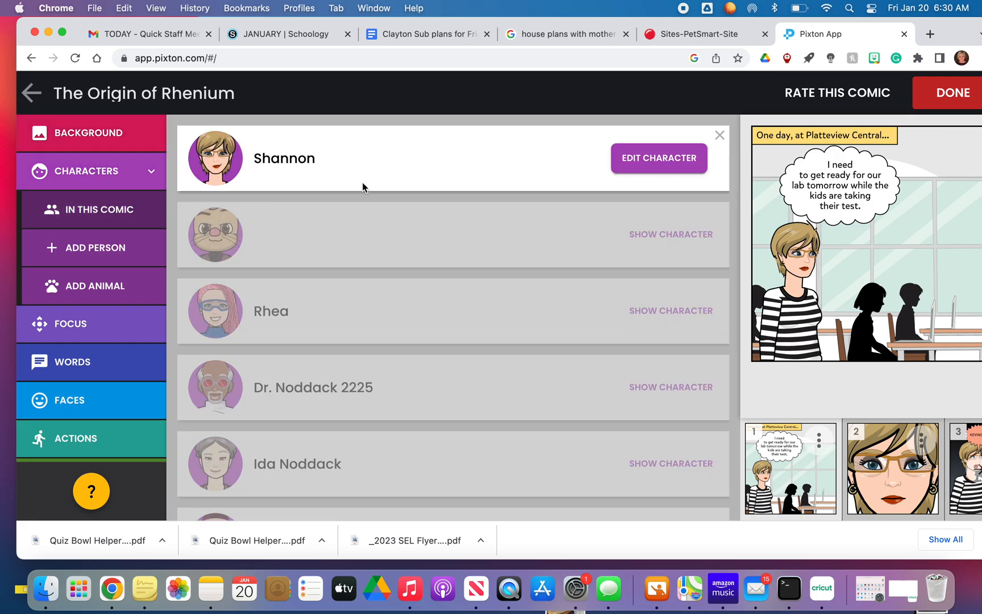
{"action": "scroll", "coordinate": [330, 238], "scroll_direction": "down", "scroll_amount": 5}
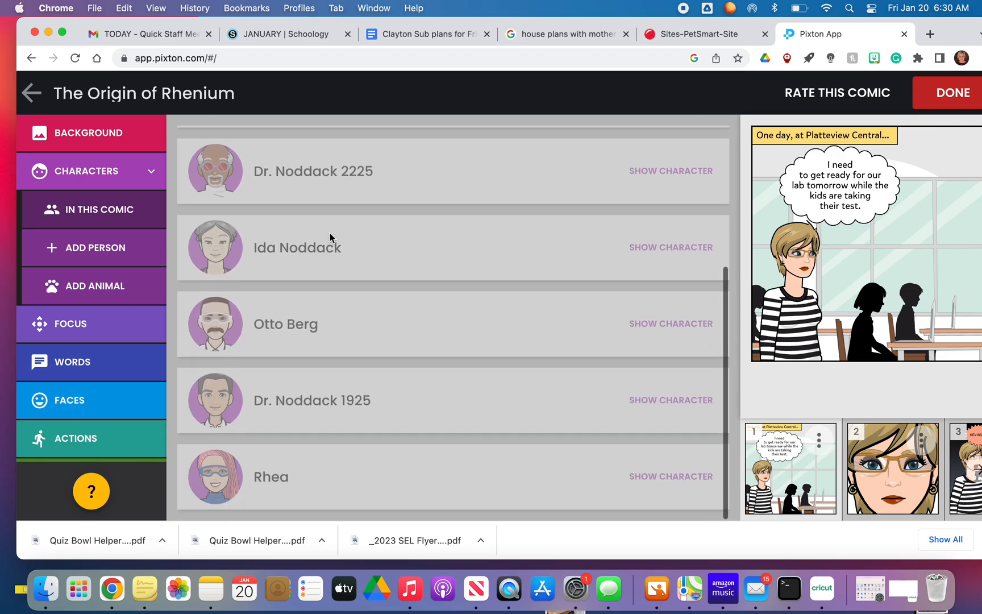
{"action": "scroll", "coordinate": [330, 238], "scroll_direction": "up", "scroll_amount": 5}
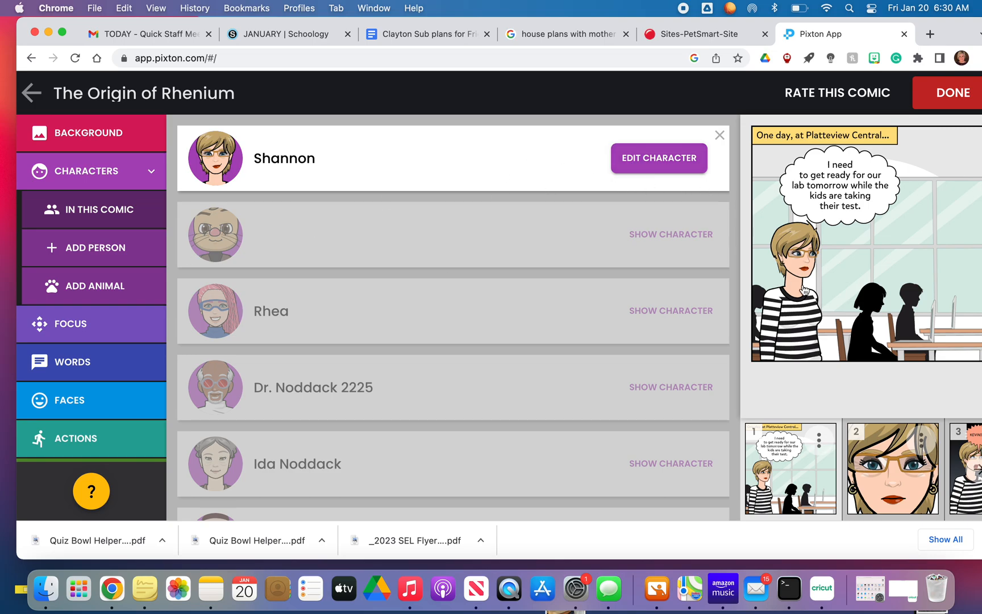
Add a new panel at the end of the comic and return it to the laboratory background after trying the beach scene
{"action": "scroll", "coordinate": [853, 455], "scroll_direction": "right", "scroll_amount": 10}
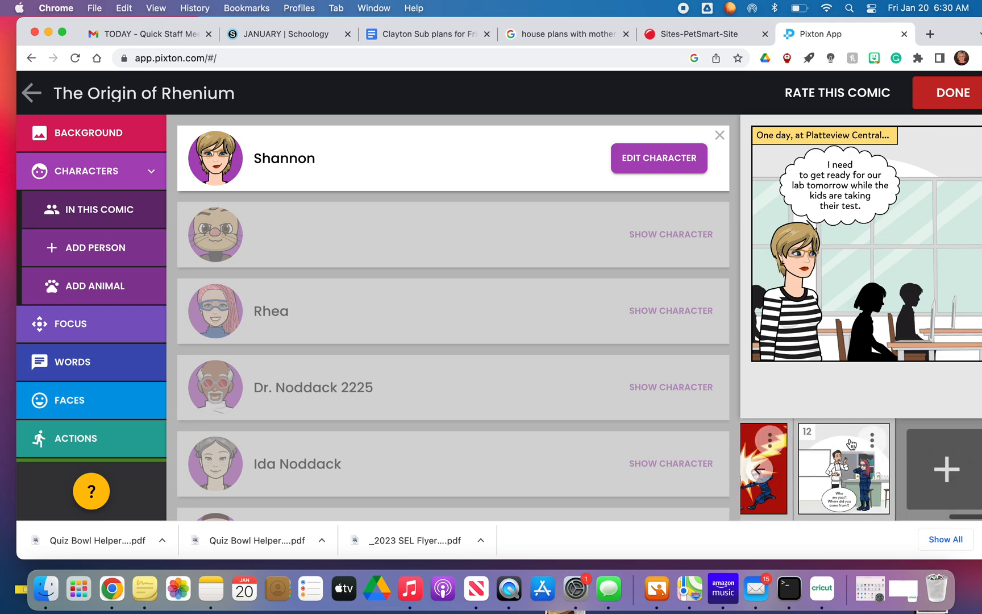
{"action": "left_click", "coordinate": [960, 479]}
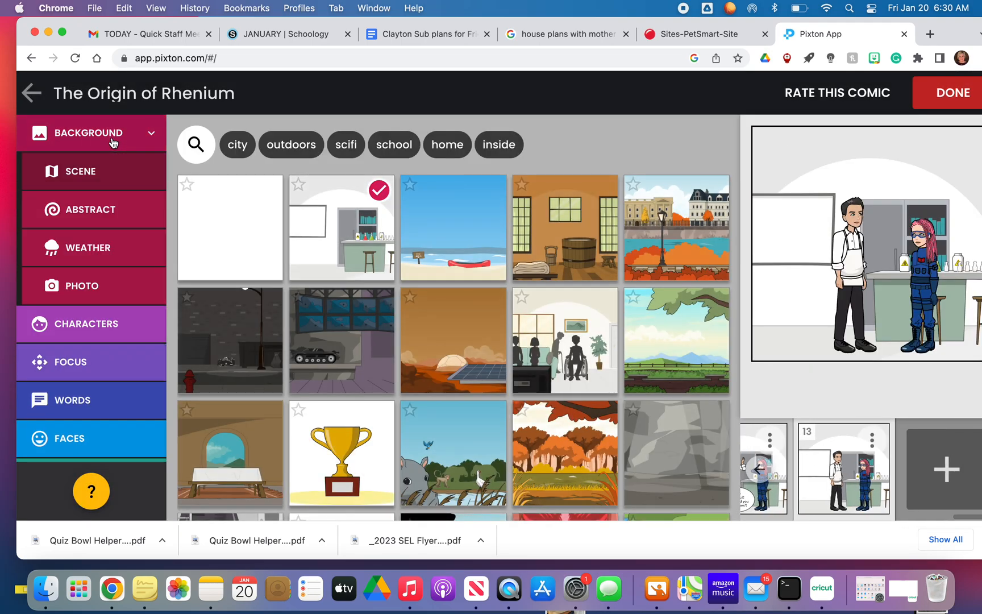
{"action": "left_click", "coordinate": [461, 230]}
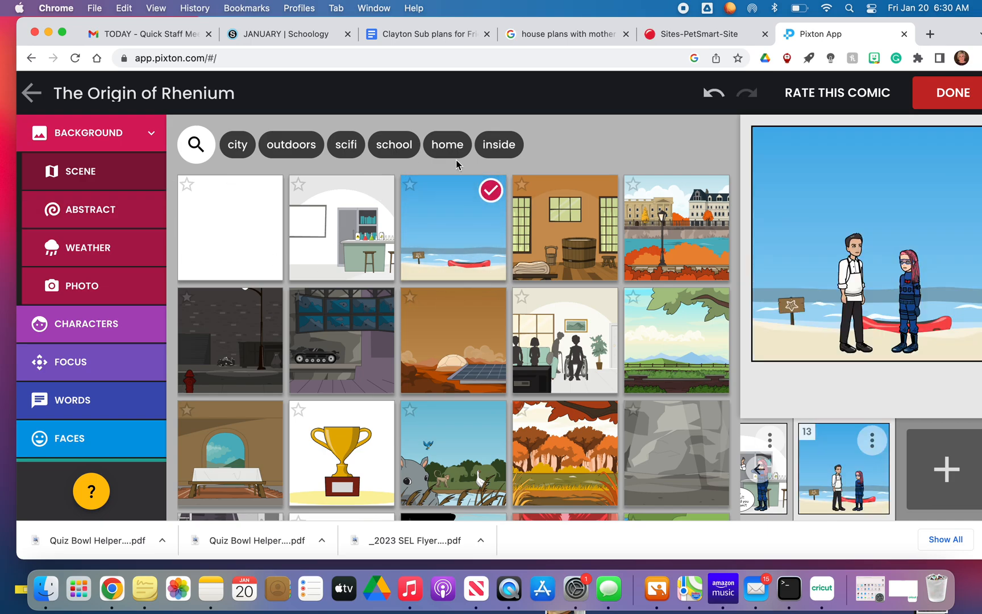
{"action": "left_click", "coordinate": [324, 212]}
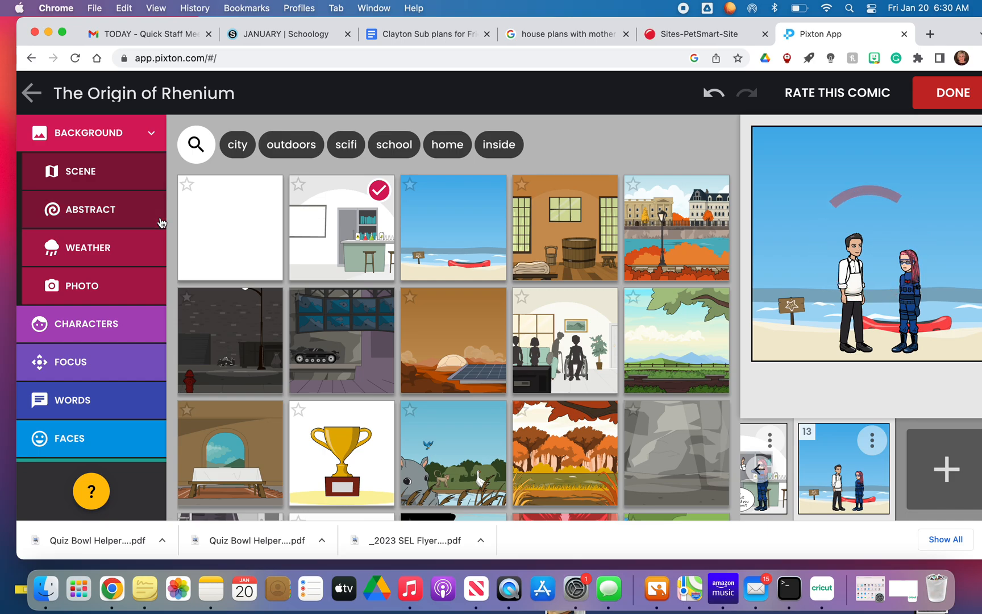
Review the characters in the new panel and browse the basic outfits for adding a person
{"action": "left_click", "coordinate": [85, 327]}
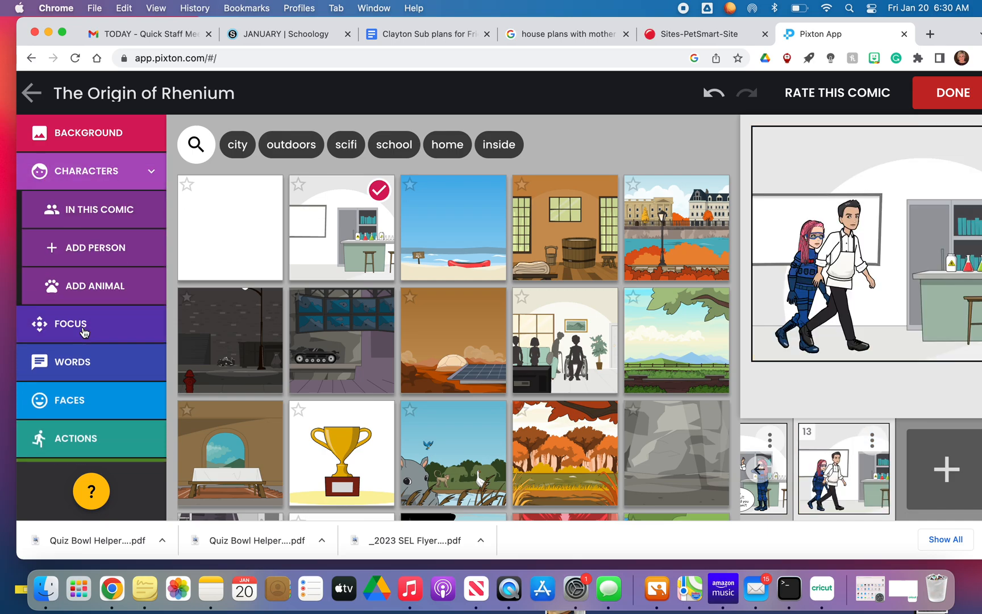
{"action": "left_click", "coordinate": [113, 211]}
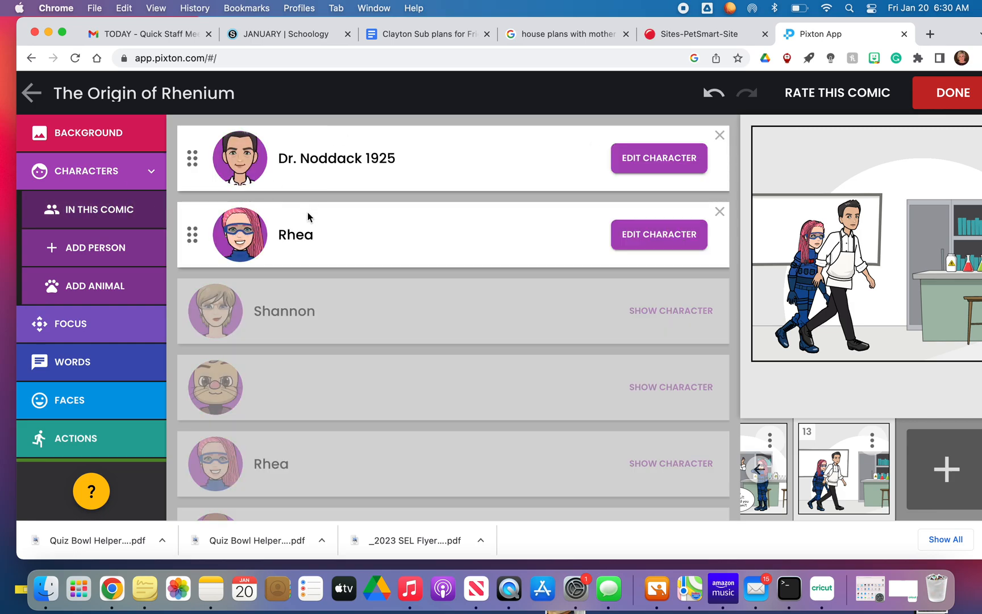
{"action": "left_click", "coordinate": [97, 253]}
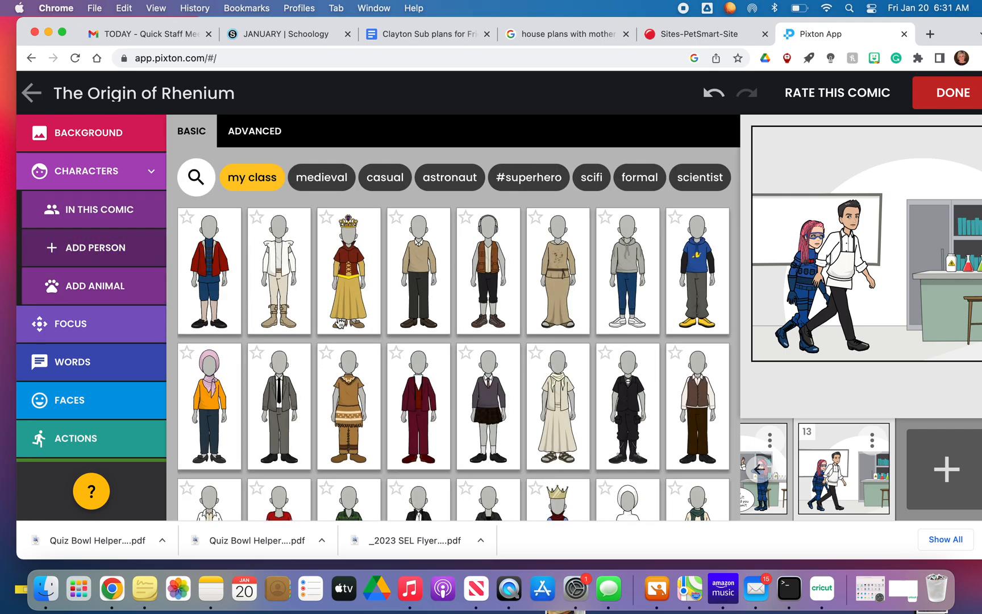
{"action": "scroll", "coordinate": [380, 375], "scroll_direction": "down", "scroll_amount": 5}
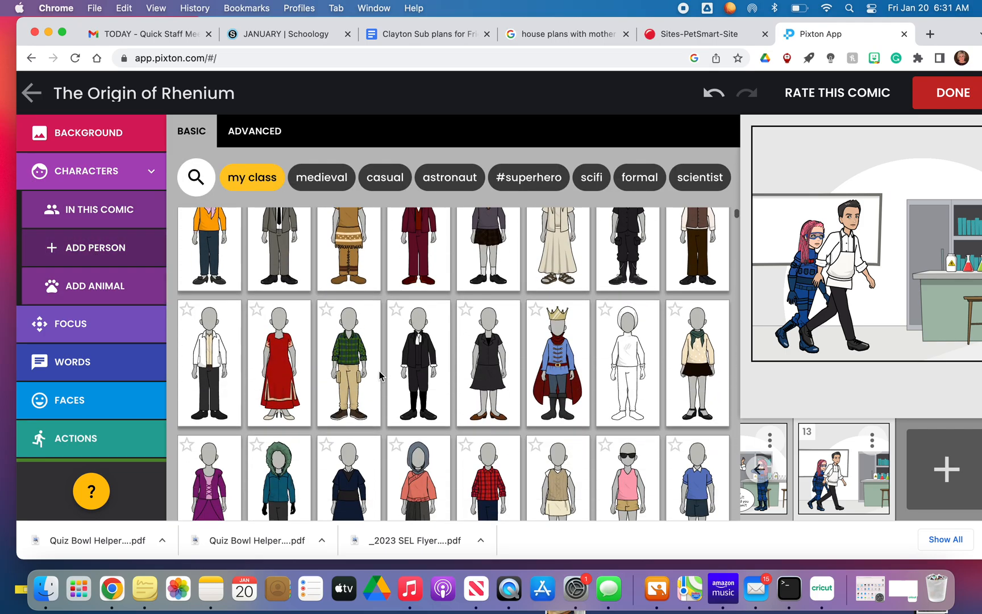
{"action": "scroll", "coordinate": [380, 375], "scroll_direction": "down", "scroll_amount": 1}
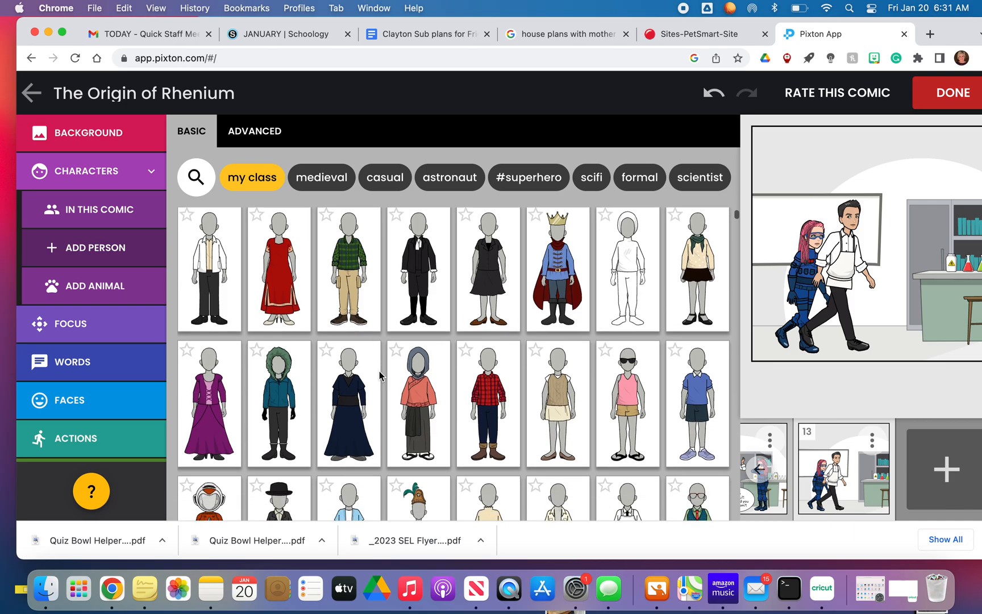
Check the age choices for a new advanced character without creating one, and browse the animals that can be added
{"action": "left_click", "coordinate": [254, 131]}
{"action": "left_click", "coordinate": [238, 237]}
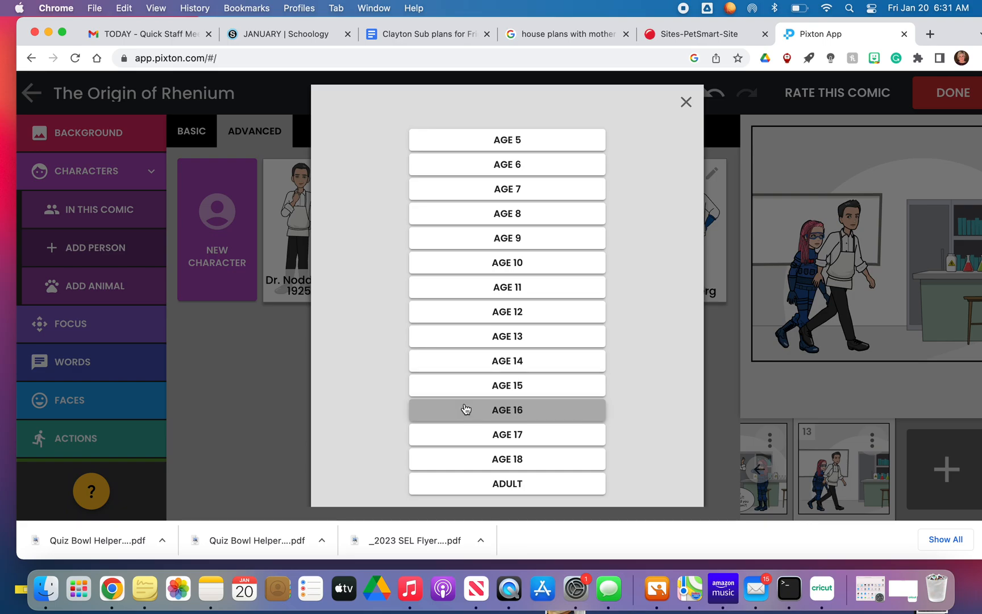
{"action": "left_click", "coordinate": [686, 103]}
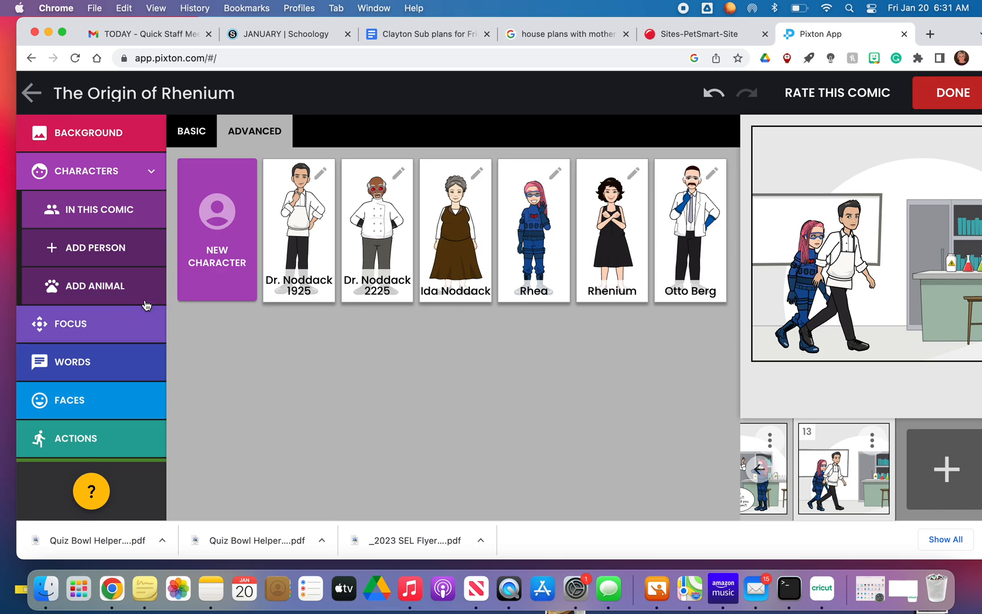
{"action": "left_click", "coordinate": [118, 291]}
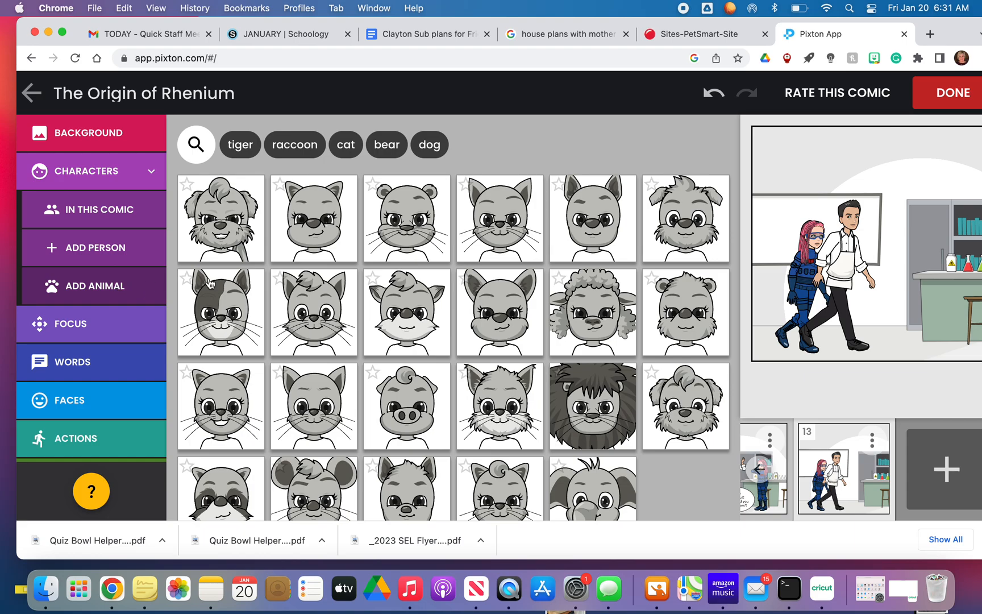
{"action": "scroll", "coordinate": [340, 370], "scroll_direction": "down", "scroll_amount": 1}
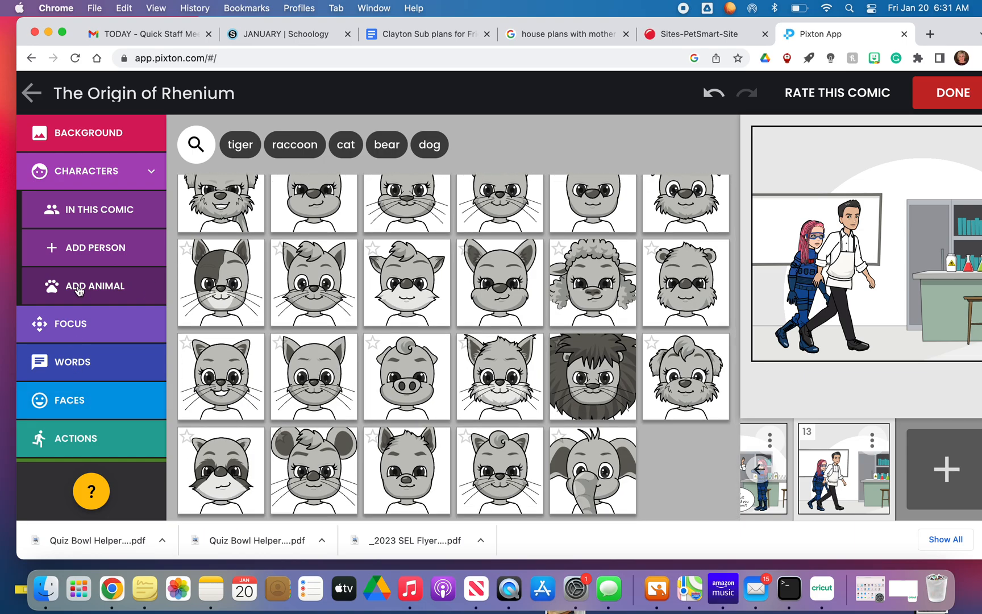
Set the new panel's focus to regular composition 4, with both characters standing
{"action": "scroll", "coordinate": [65, 347], "scroll_direction": "down", "scroll_amount": 2}
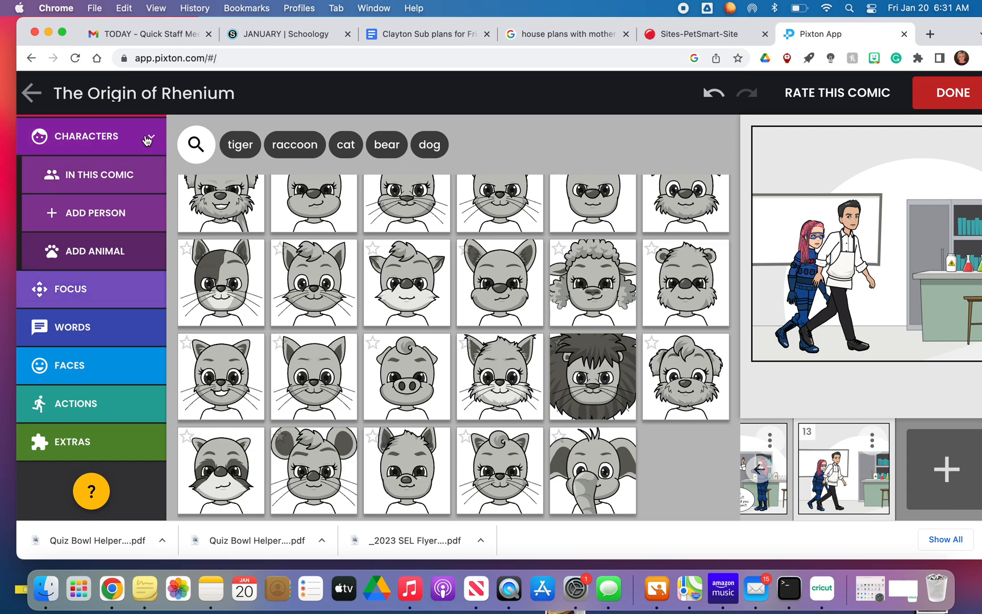
{"action": "left_click", "coordinate": [77, 290]}
{"action": "left_click", "coordinate": [99, 225]}
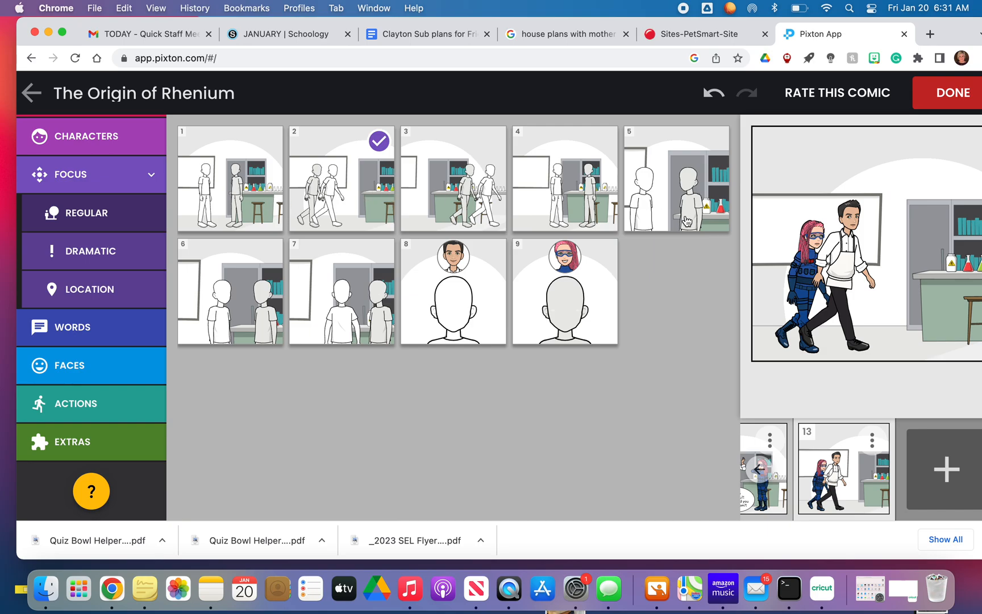
{"action": "left_click", "coordinate": [568, 197]}
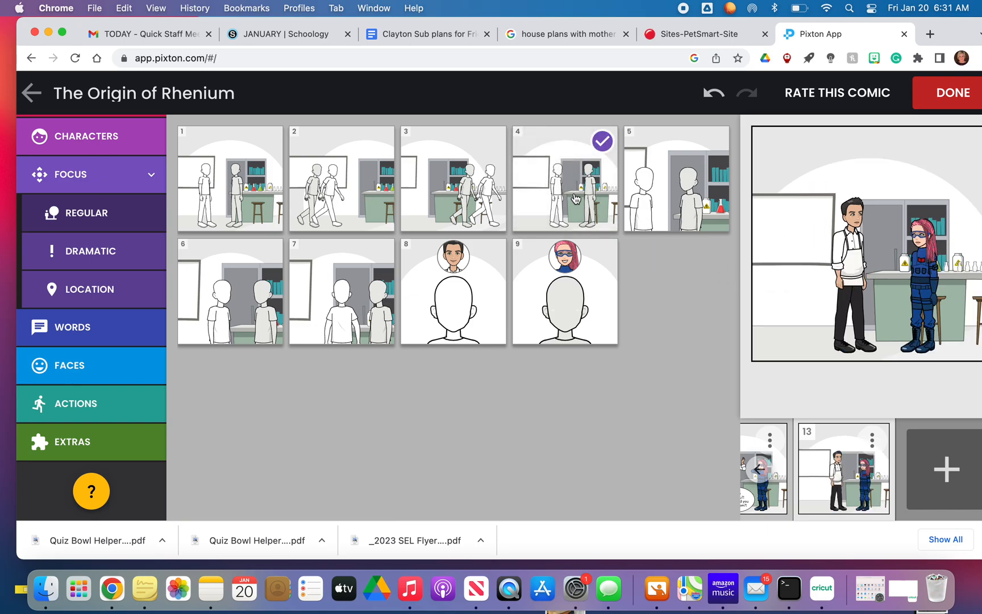
Give the man in the white apron the front-facing standing pose with crossed arms
{"action": "left_click", "coordinate": [851, 278]}
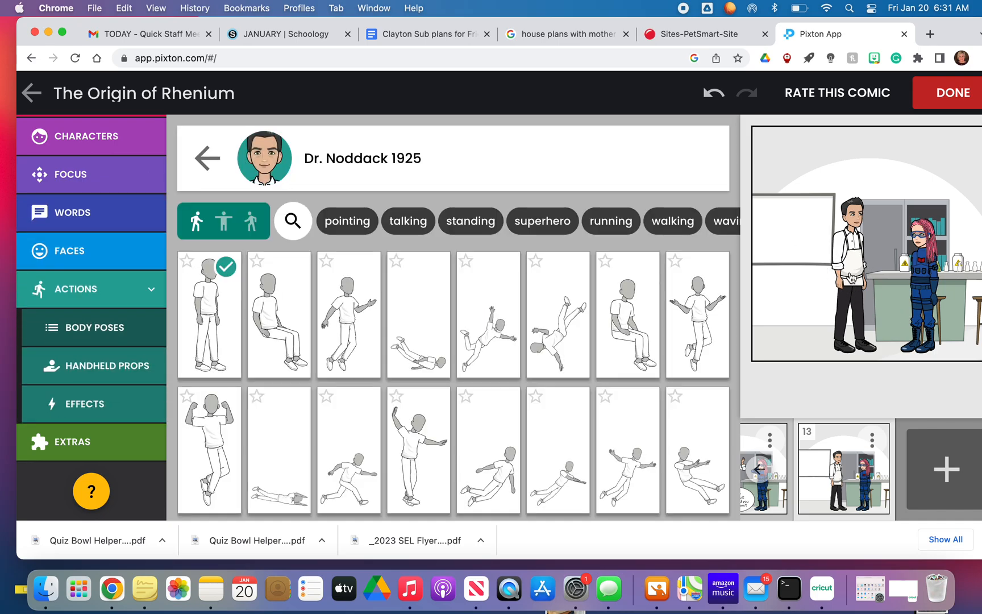
{"action": "left_click", "coordinate": [226, 222]}
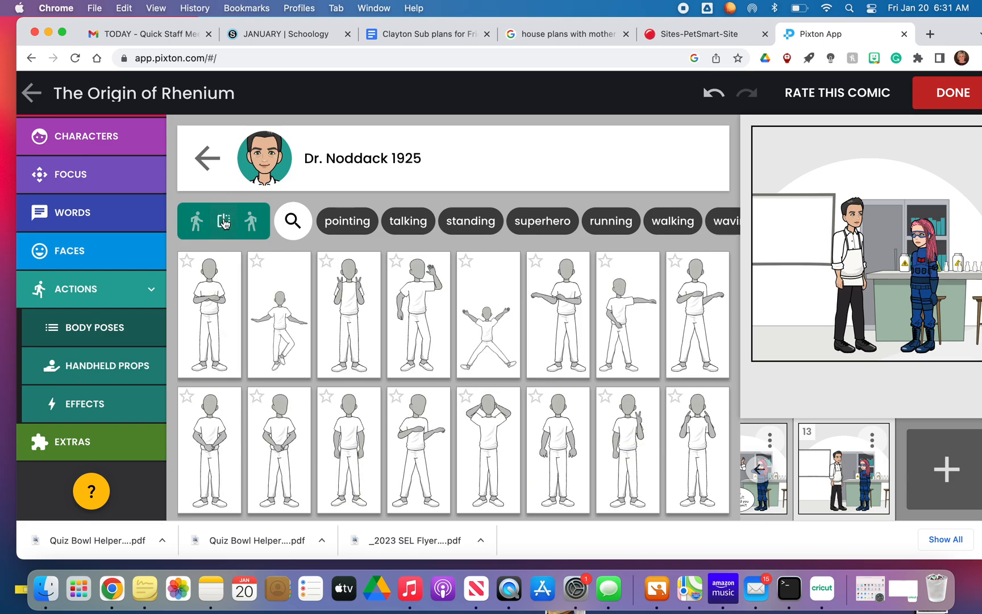
{"action": "left_click", "coordinate": [205, 302]}
Browse the body poses for the man in the white apron in the other facing directions
{"action": "left_click", "coordinate": [250, 223]}
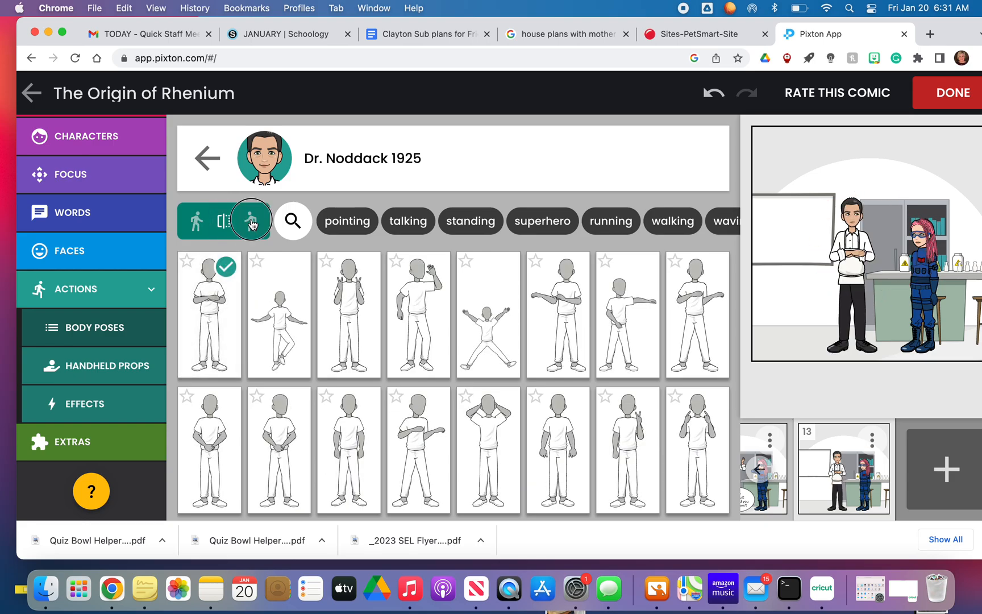
{"action": "left_click", "coordinate": [196, 225]}
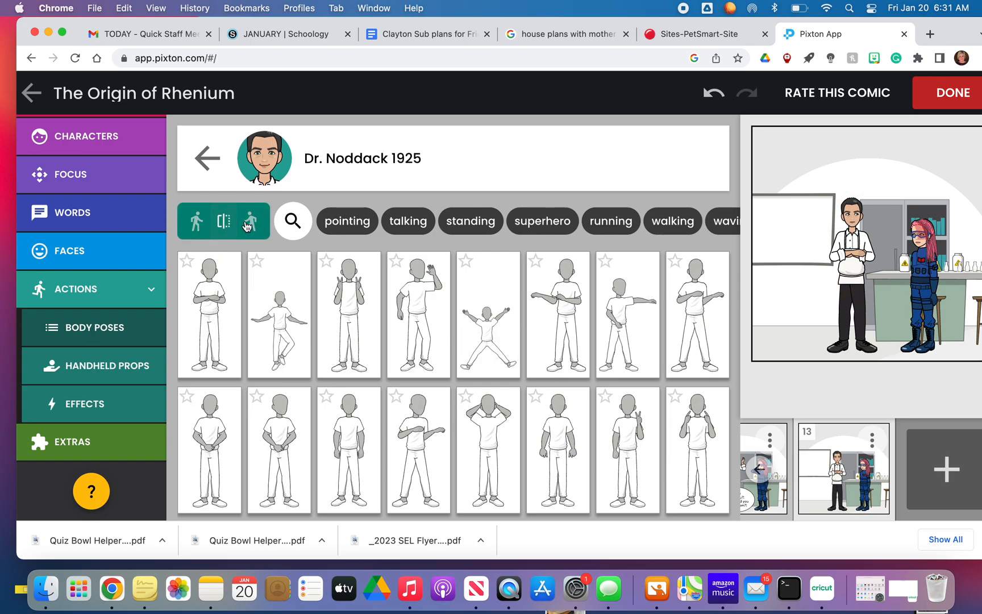
{"action": "left_click", "coordinate": [251, 226]}
{"action": "scroll", "coordinate": [348, 433], "scroll_direction": "down", "scroll_amount": 10}
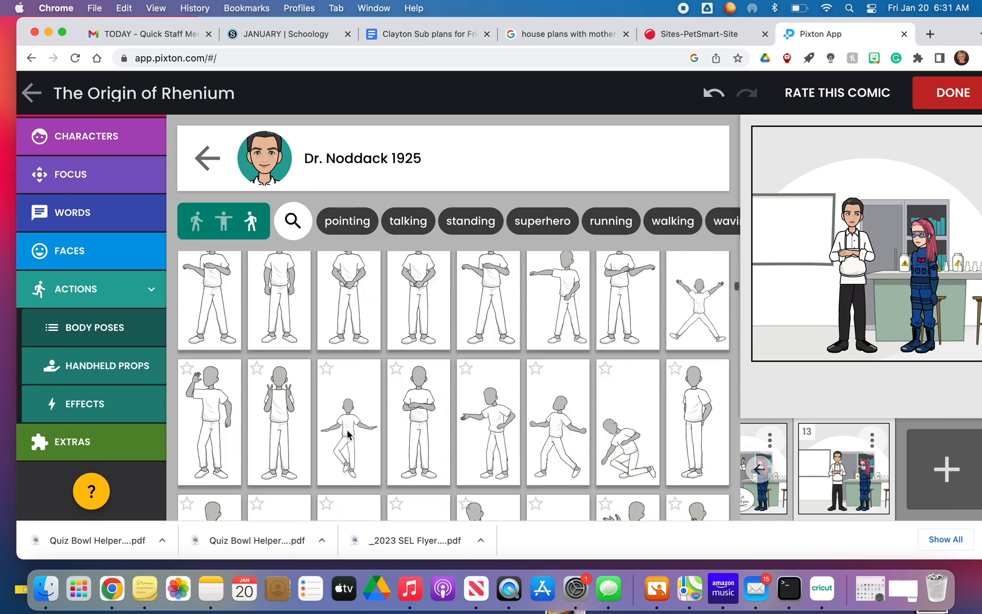
{"action": "scroll", "coordinate": [347, 434], "scroll_direction": "down", "scroll_amount": 5}
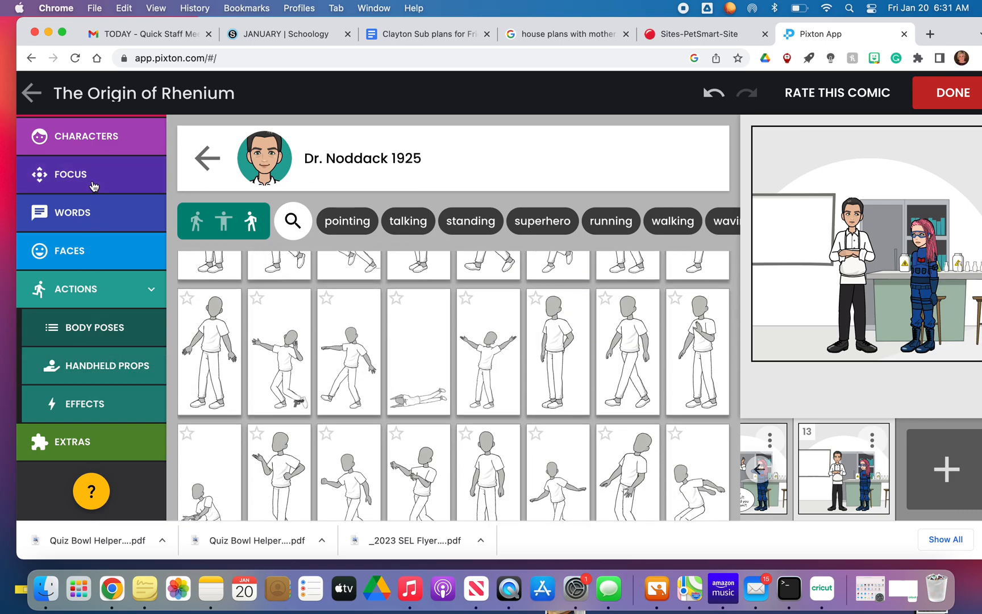
Review the speech, caption and word-effect options available for the pink-haired character in the new panel
{"action": "left_click", "coordinate": [90, 213]}
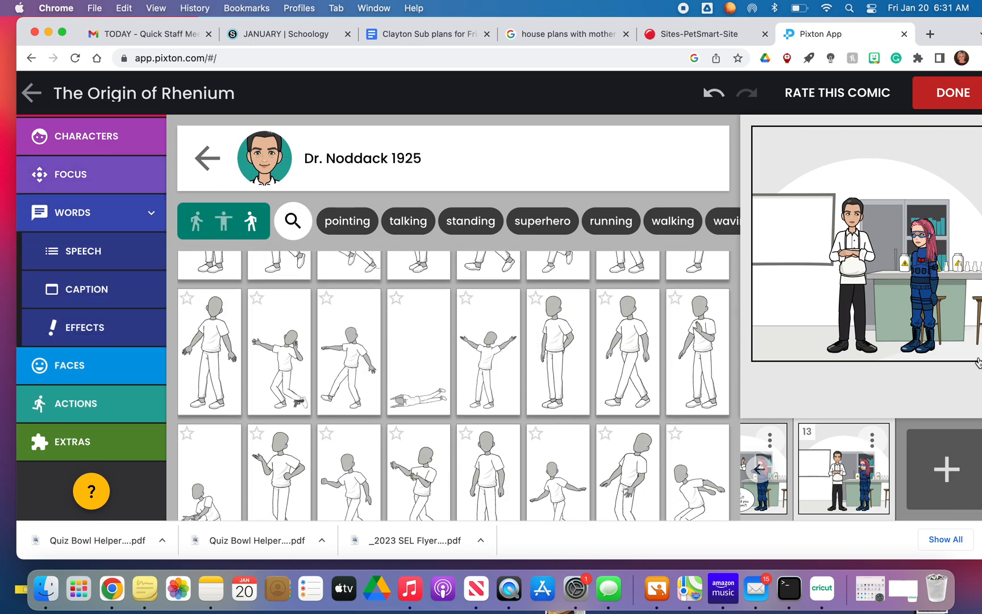
{"action": "left_click", "coordinate": [933, 277]}
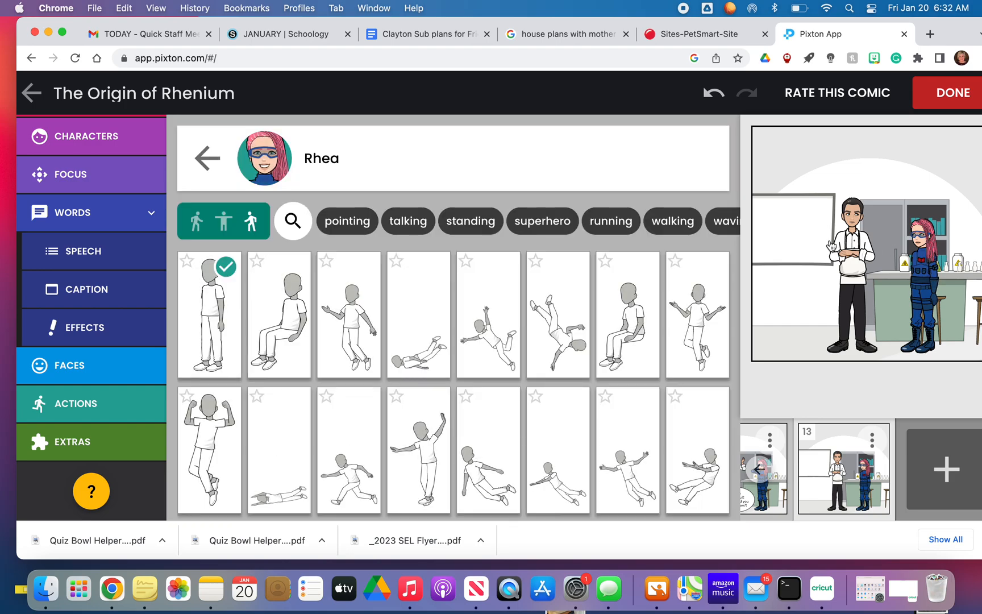
{"action": "left_click", "coordinate": [924, 267]}
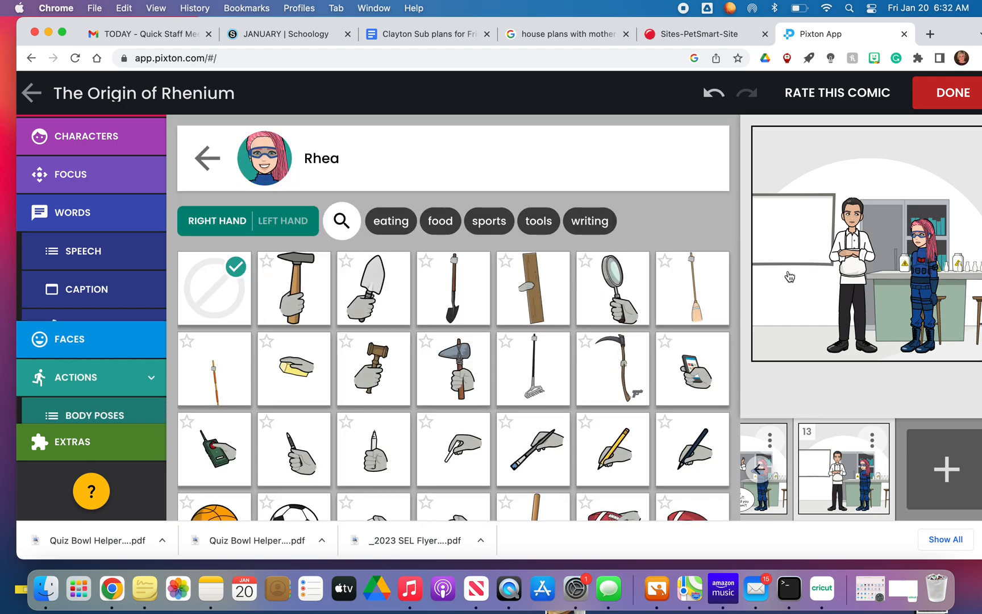
{"action": "left_click", "coordinate": [79, 215]}
{"action": "left_click", "coordinate": [81, 250]}
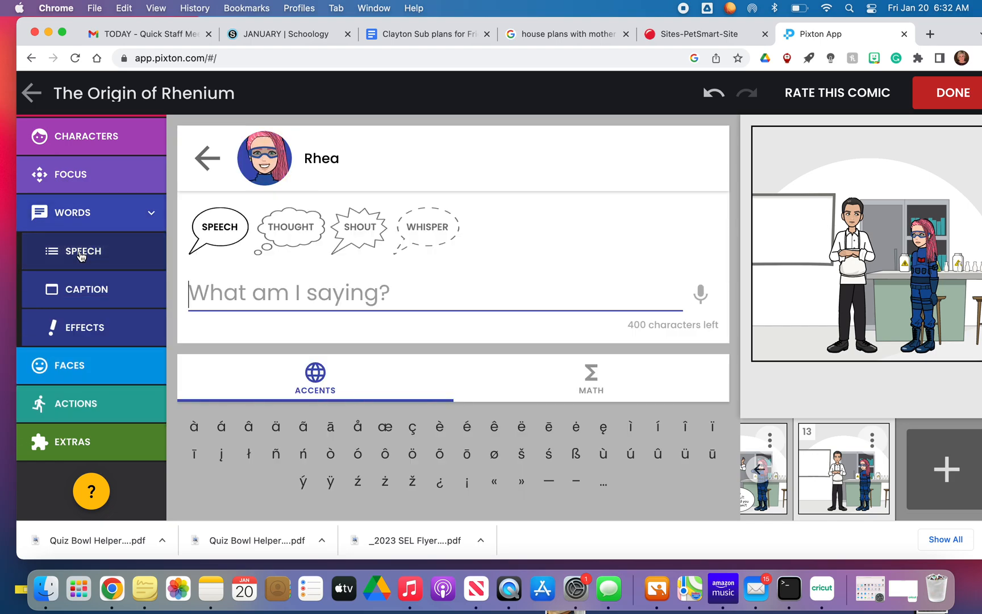
{"action": "left_click", "coordinate": [81, 291]}
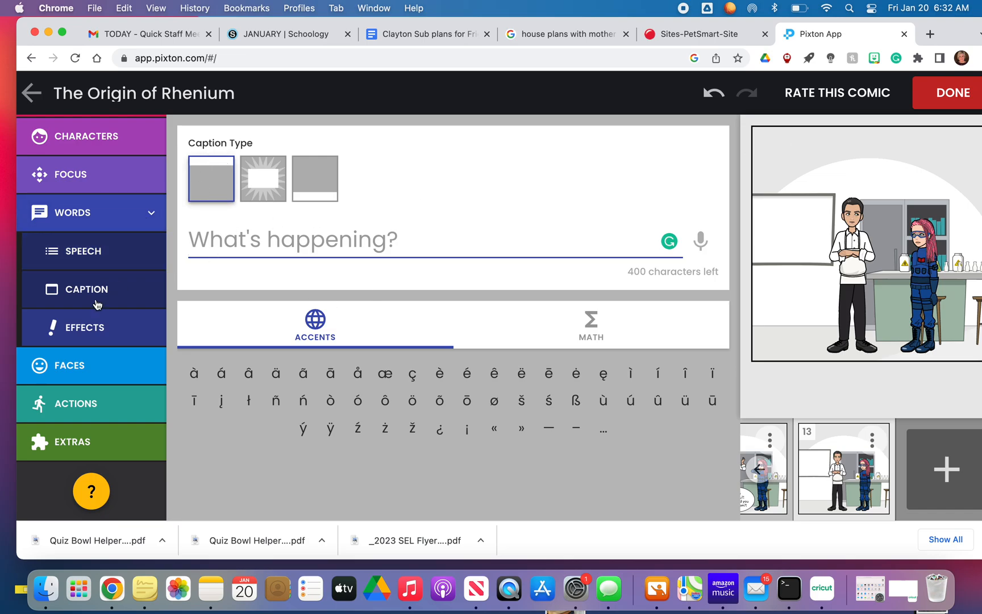
{"action": "left_click", "coordinate": [64, 327]}
Browse the pink-haired character's facial expressions, filter them by scared, and check the eye direction choices
{"action": "left_click", "coordinate": [67, 375]}
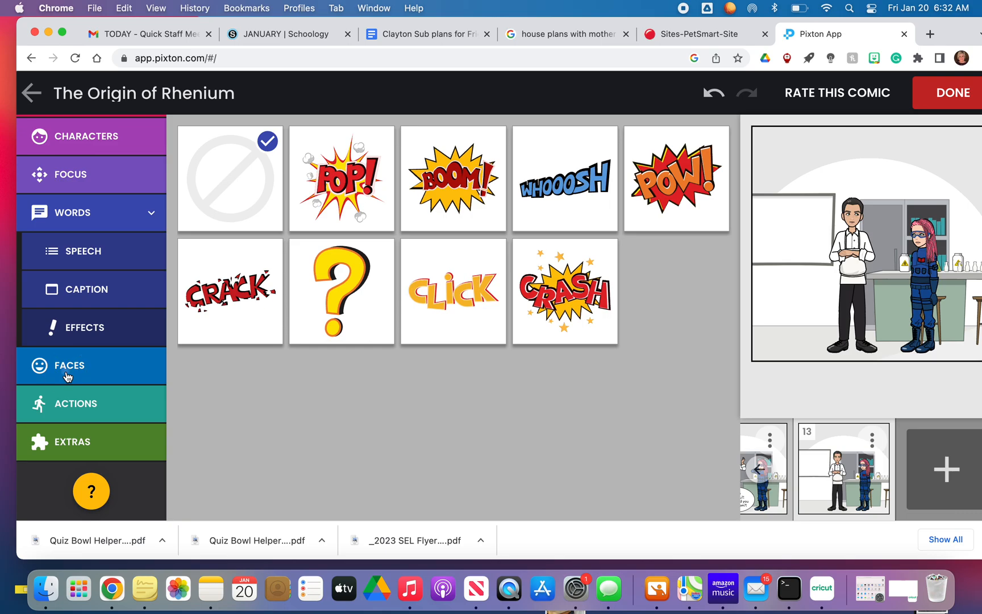
{"action": "left_click", "coordinate": [91, 324]}
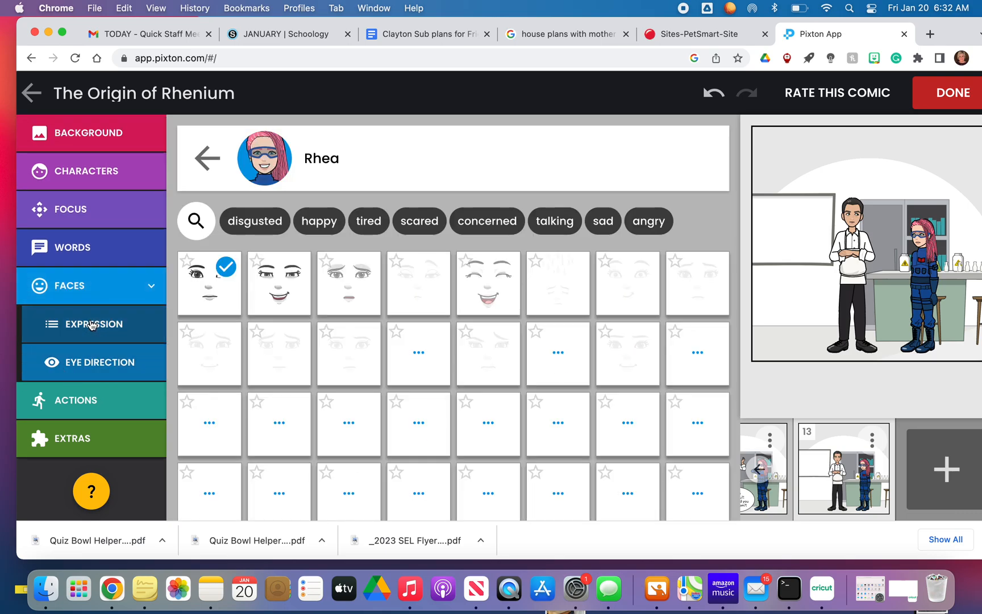
{"action": "scroll", "coordinate": [293, 371], "scroll_direction": "down", "scroll_amount": 1}
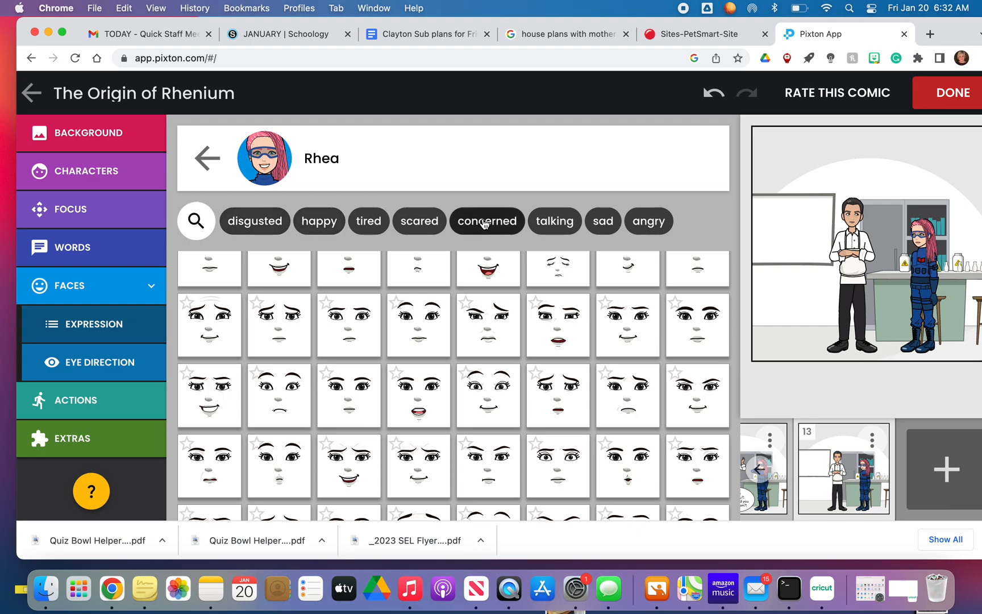
{"action": "left_click", "coordinate": [420, 221]}
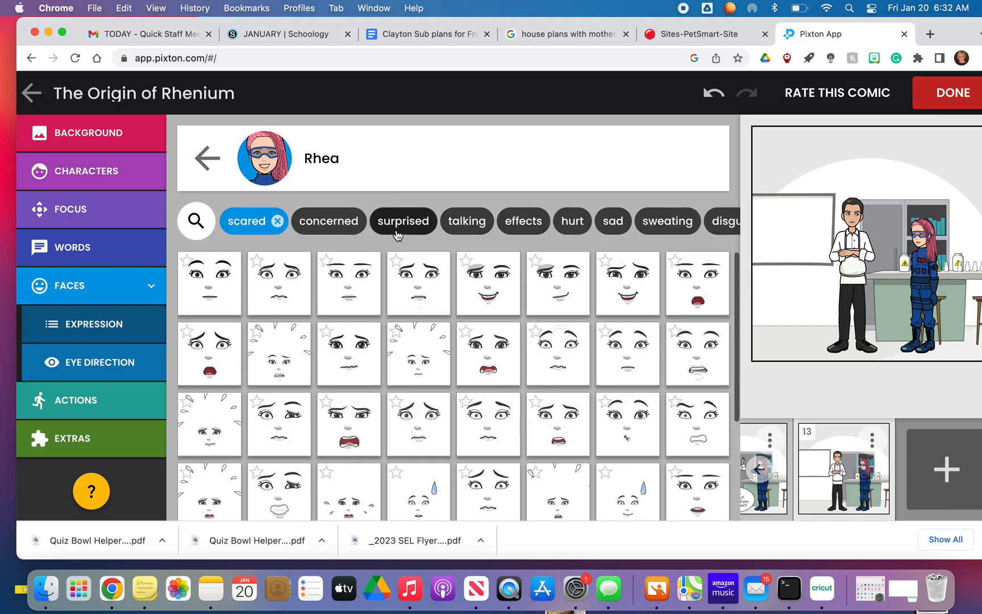
{"action": "scroll", "coordinate": [315, 314], "scroll_direction": "down", "scroll_amount": 3}
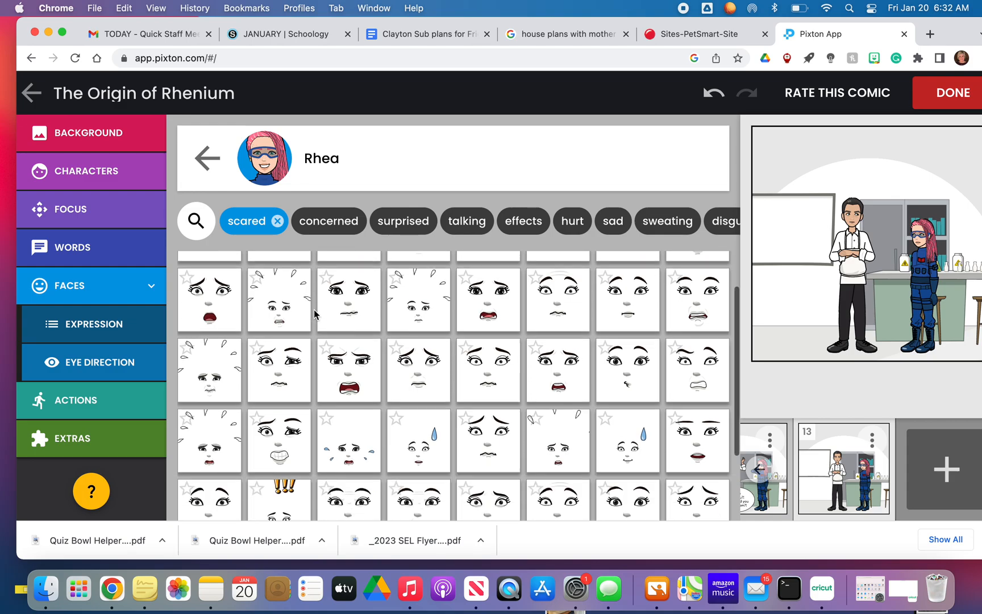
{"action": "scroll", "coordinate": [314, 313], "scroll_direction": "up", "scroll_amount": 3}
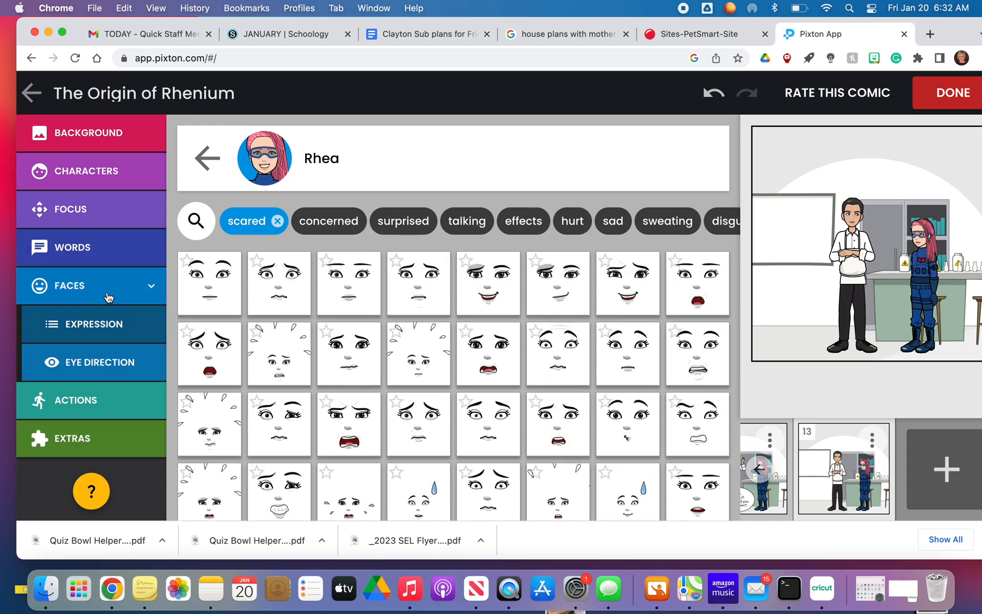
{"action": "left_click", "coordinate": [97, 369]}
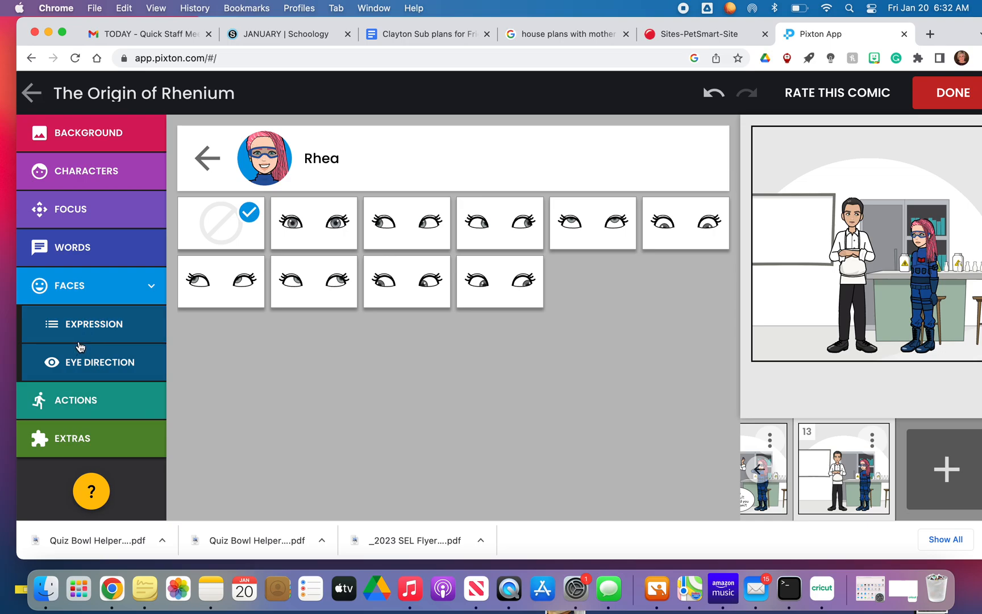
Review the body poses, handheld props and action effects available for the pink-haired character
{"action": "left_click", "coordinate": [72, 399]}
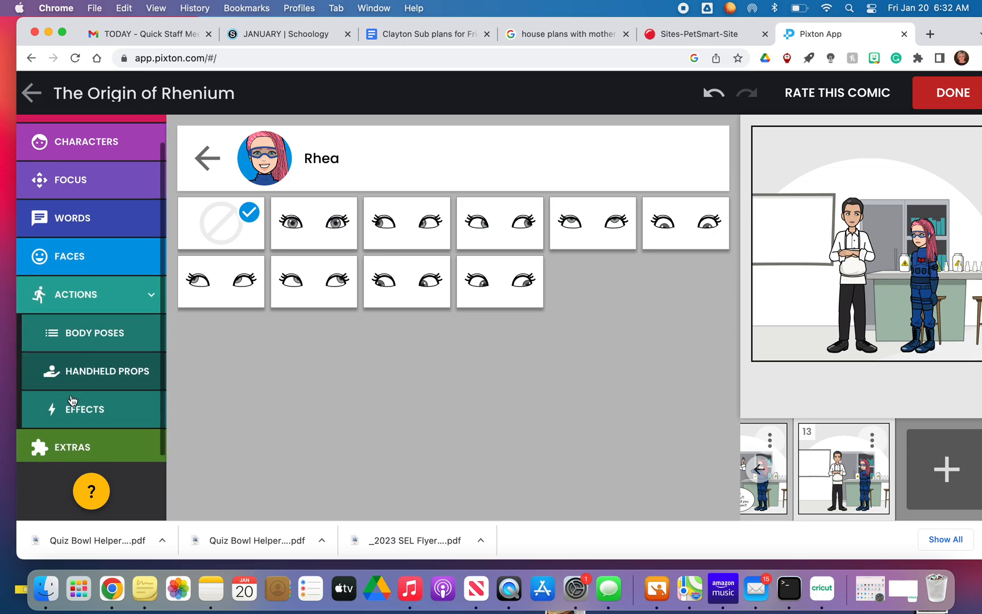
{"action": "left_click", "coordinate": [85, 332]}
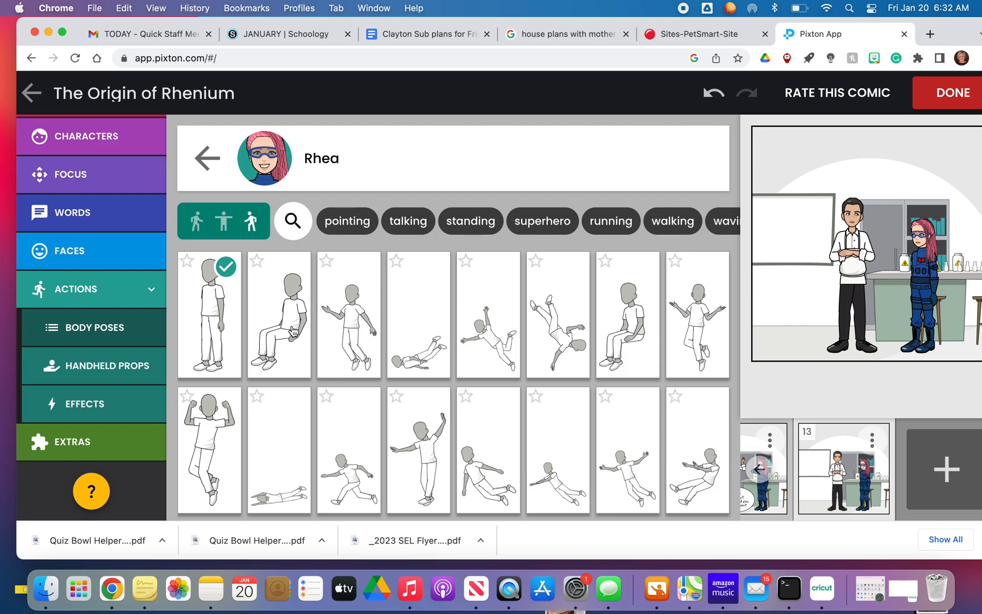
{"action": "left_click", "coordinate": [110, 368]}
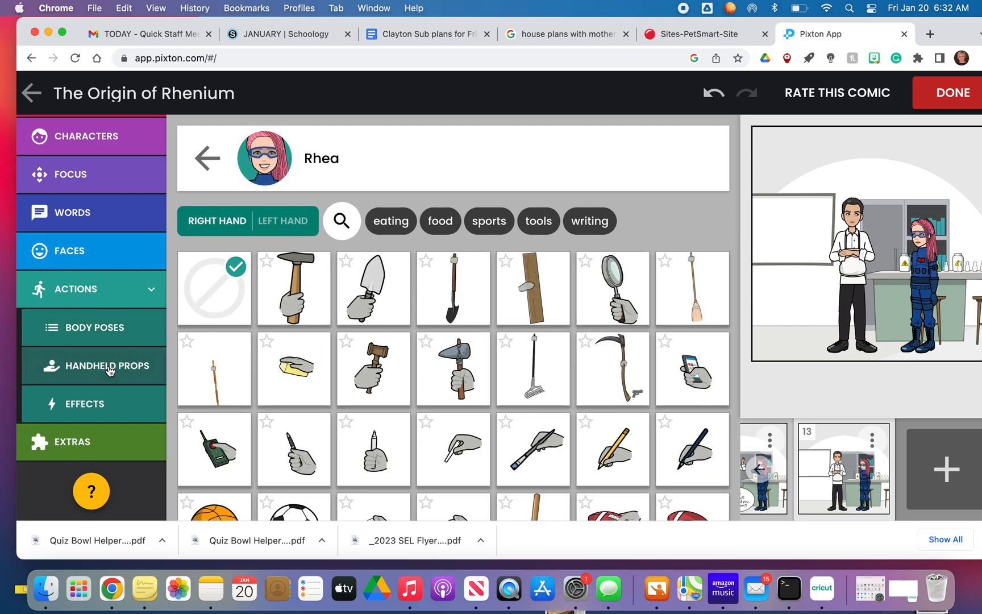
{"action": "left_click", "coordinate": [97, 402]}
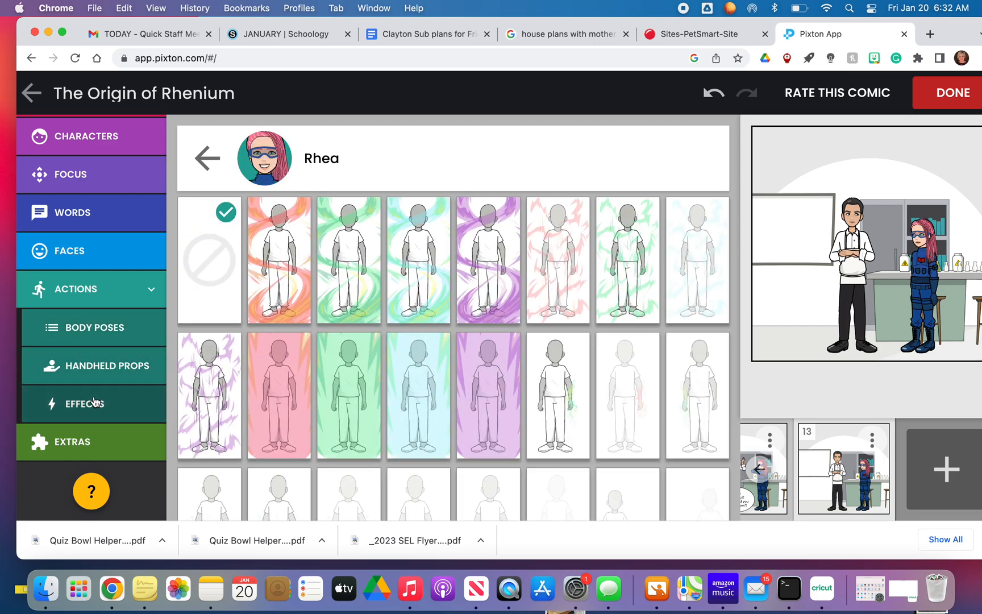
{"action": "scroll", "coordinate": [344, 371], "scroll_direction": "down", "scroll_amount": 5}
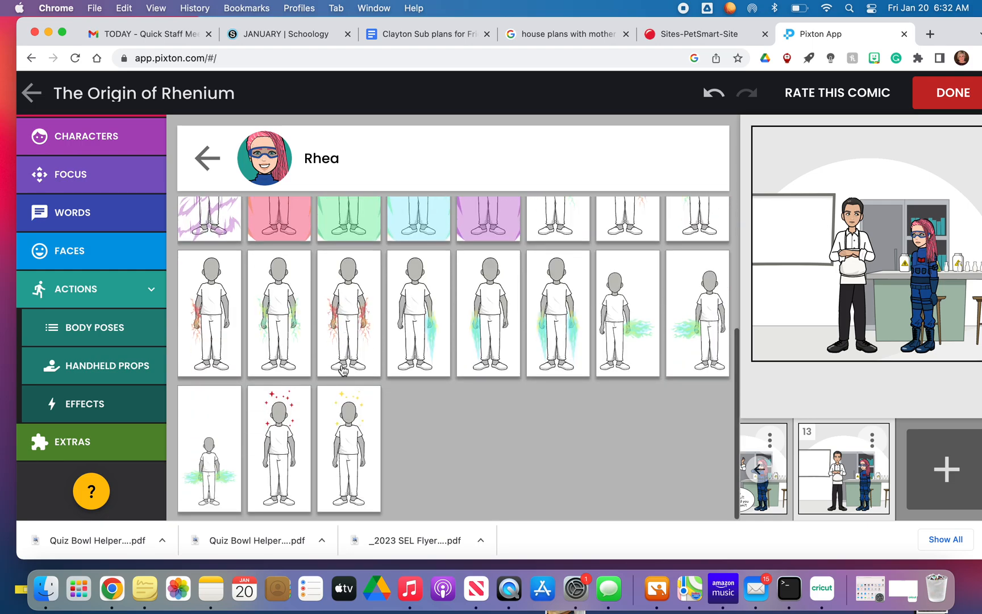
{"action": "scroll", "coordinate": [344, 371], "scroll_direction": "up", "scroll_amount": 5}
{"action": "scroll", "coordinate": [343, 371], "scroll_direction": "down", "scroll_amount": 5}
{"action": "scroll", "coordinate": [343, 371], "scroll_direction": "up", "scroll_amount": 5}
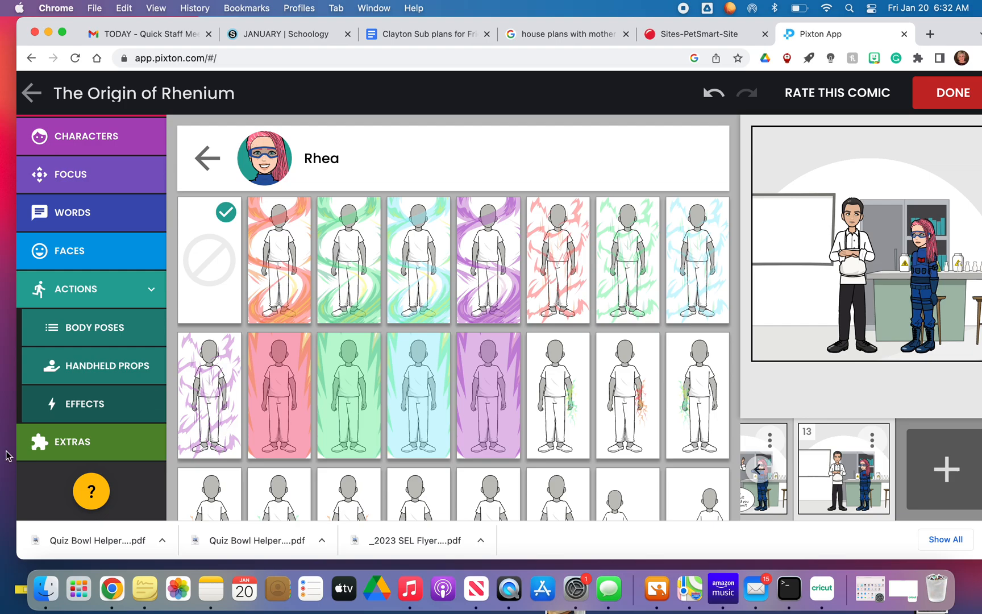
Search the extra creatures for dragon
{"action": "left_click", "coordinate": [73, 443]}
{"action": "left_click", "coordinate": [87, 367]}
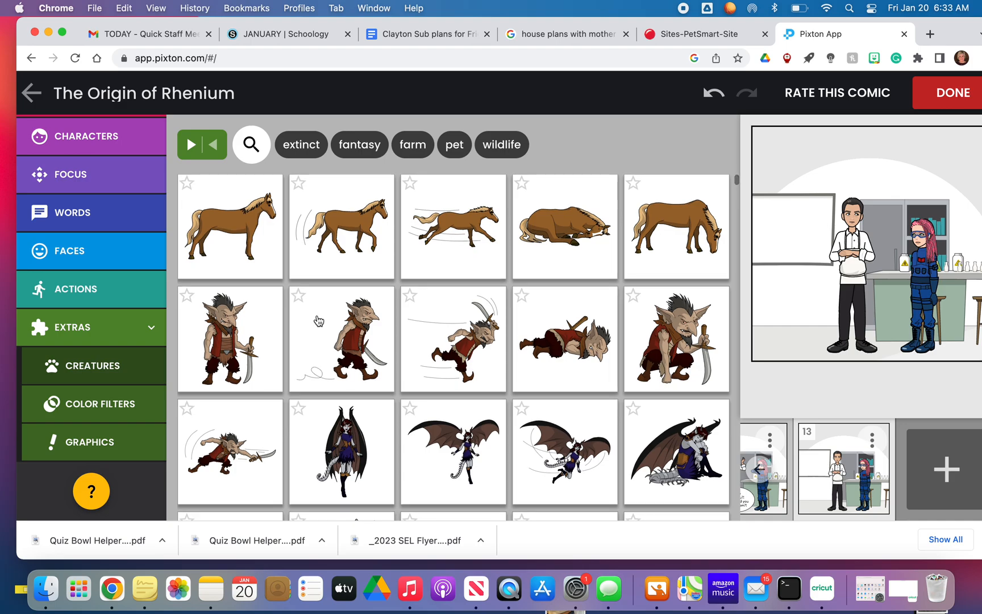
{"action": "left_click", "coordinate": [261, 147]}
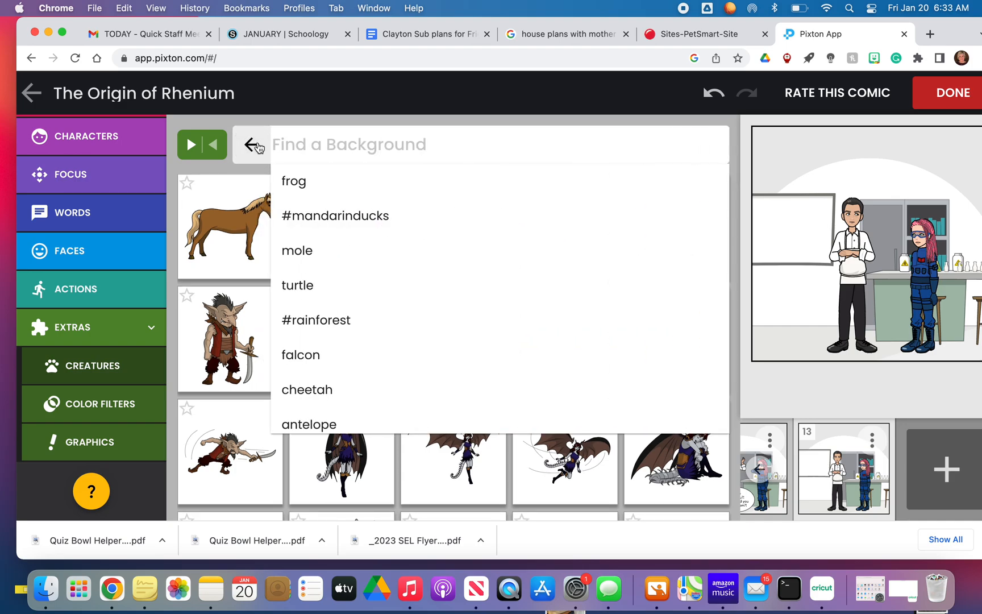
{"action": "type", "text": "dragon"}
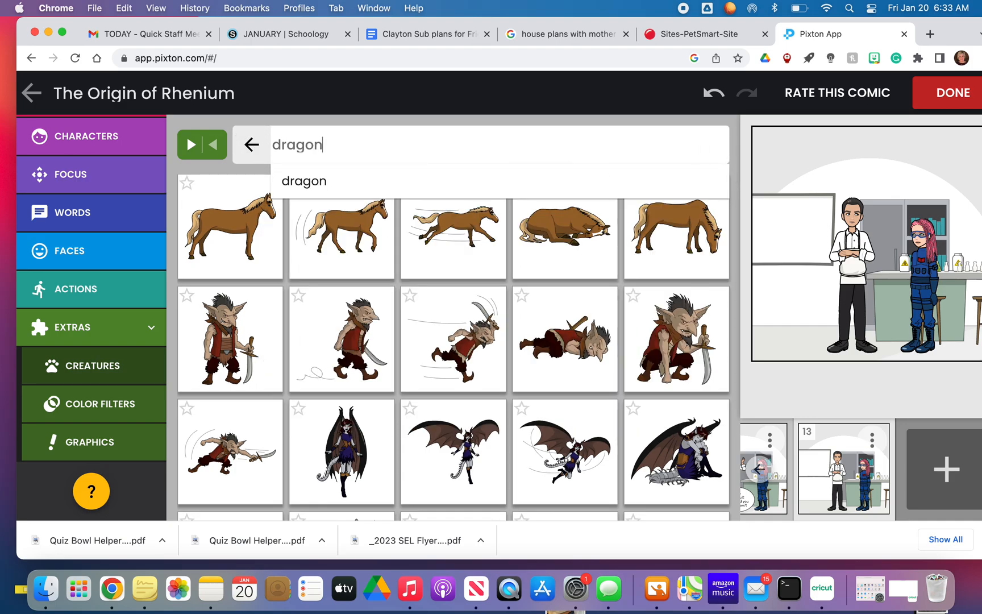
{"action": "left_click", "coordinate": [296, 181]}
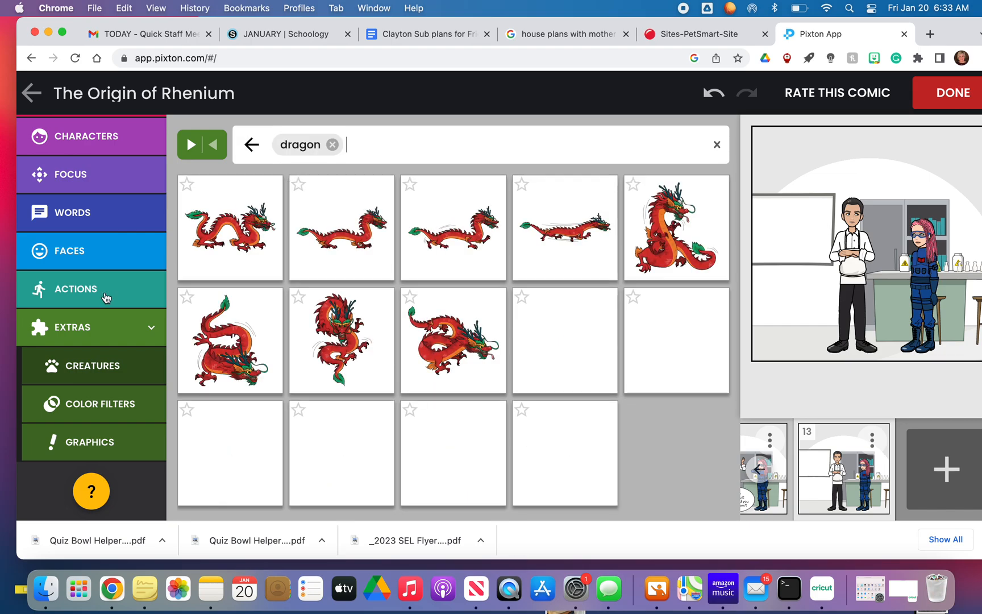
Check the color filters and open panel 8 as an example of a filtered panel
{"action": "left_click", "coordinate": [89, 410]}
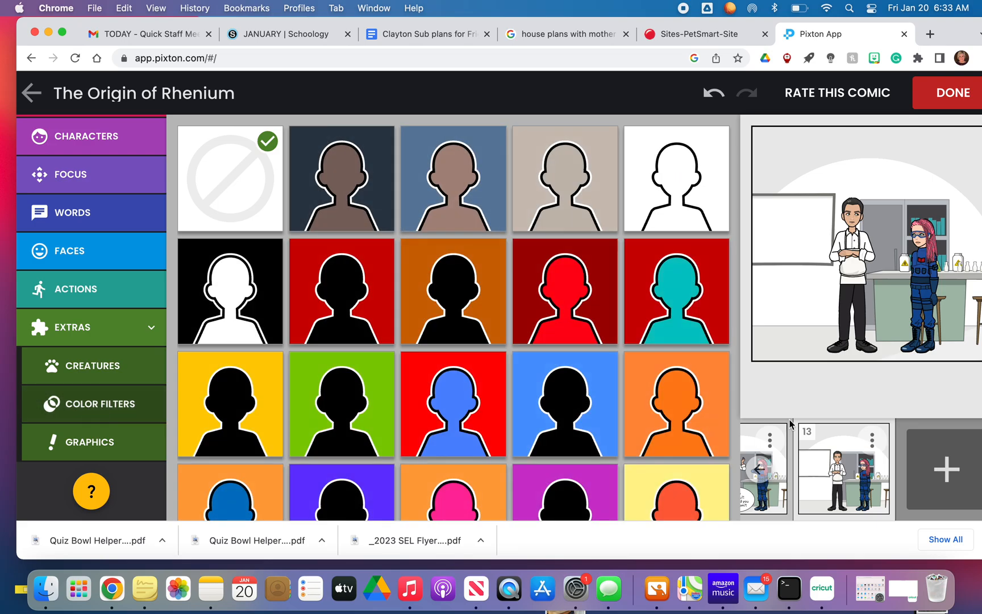
{"action": "scroll", "coordinate": [814, 496], "scroll_direction": "left", "scroll_amount": 10}
{"action": "left_click", "coordinate": [816, 496]}
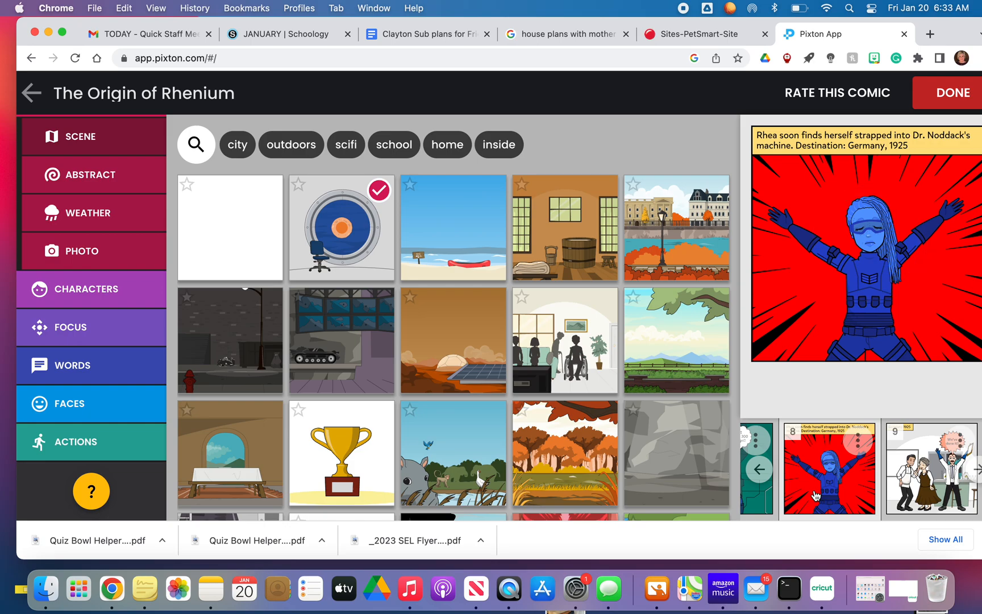
{"action": "scroll", "coordinate": [816, 496], "scroll_direction": "right", "scroll_amount": 10}
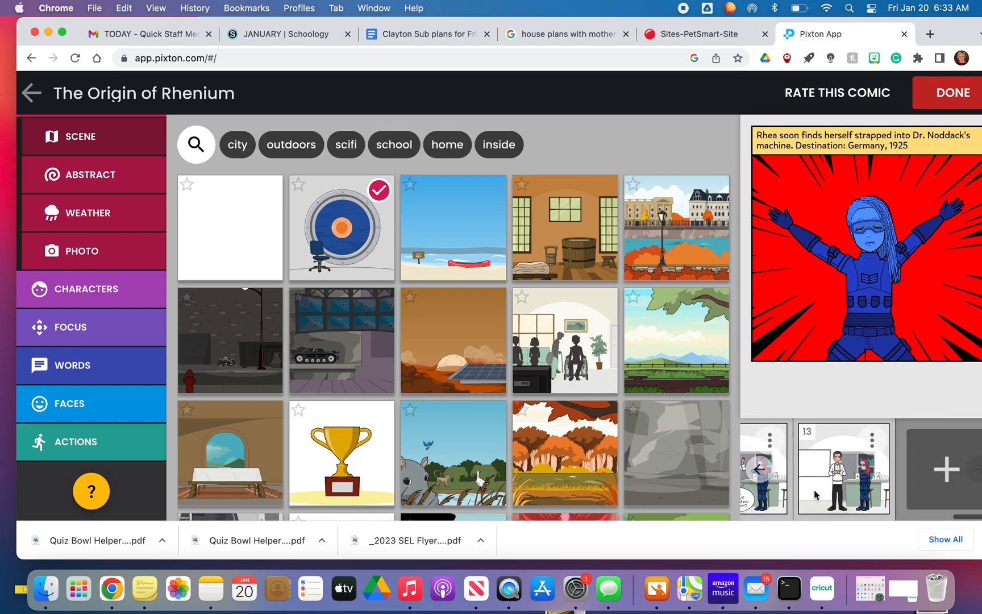
Browse the graphics that can be added to panel 8, such as arrows and smoke clouds
{"action": "left_click", "coordinate": [90, 435]}
{"action": "left_click", "coordinate": [90, 448]}
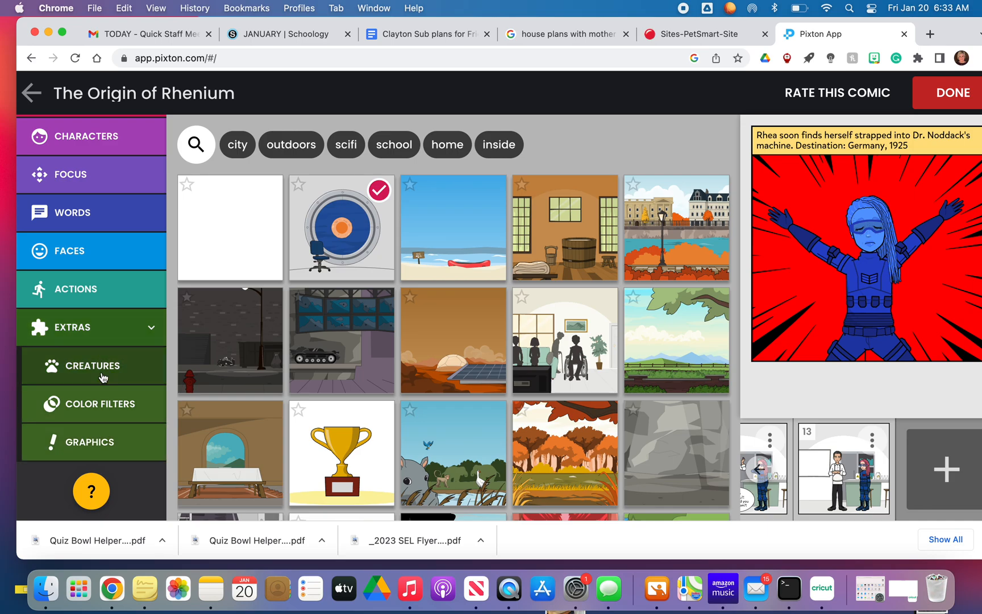
{"action": "left_click", "coordinate": [95, 409]}
{"action": "left_click", "coordinate": [88, 447]}
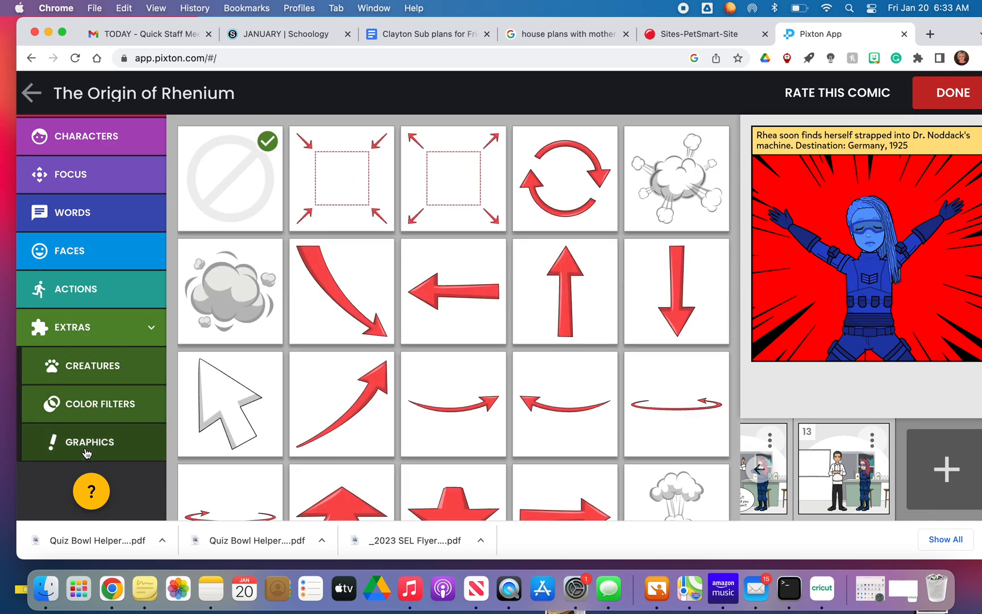
{"action": "scroll", "coordinate": [324, 405], "scroll_direction": "down", "scroll_amount": 2}
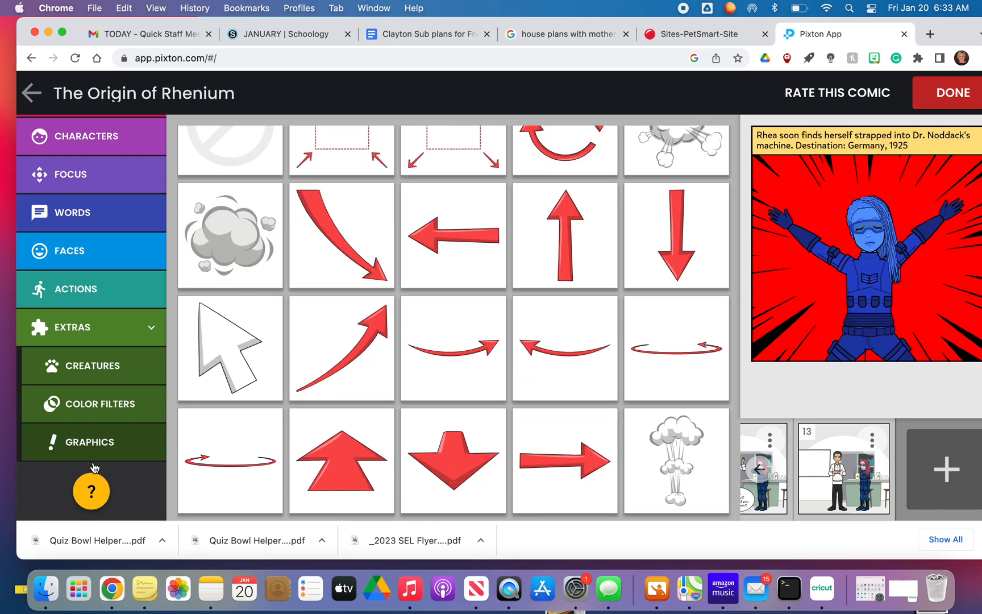
{"action": "scroll", "coordinate": [78, 465], "scroll_direction": "down", "scroll_amount": 1}
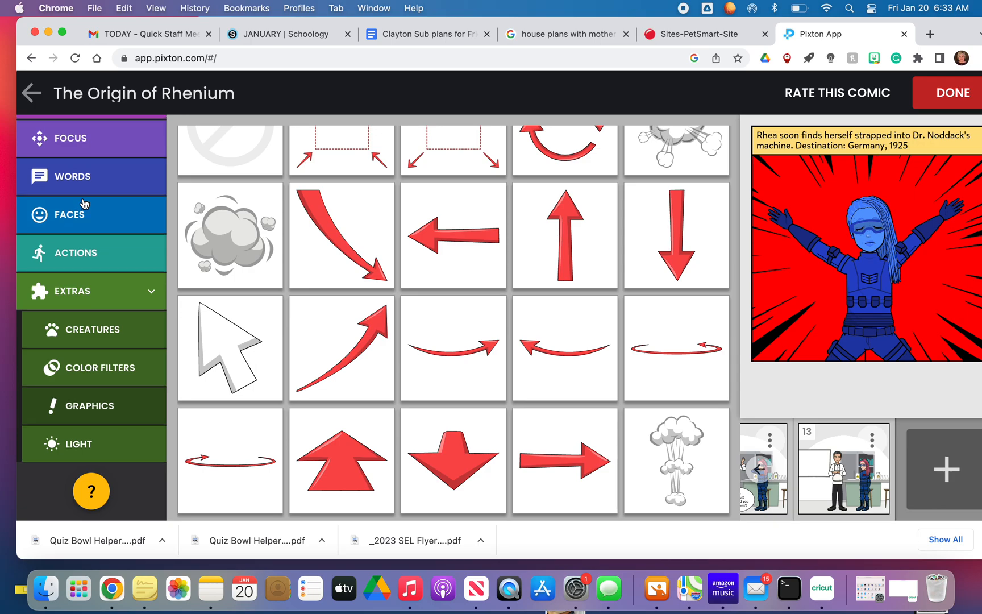
Set the light of panel 8 to the daytime sun option
{"action": "left_click", "coordinate": [84, 443]}
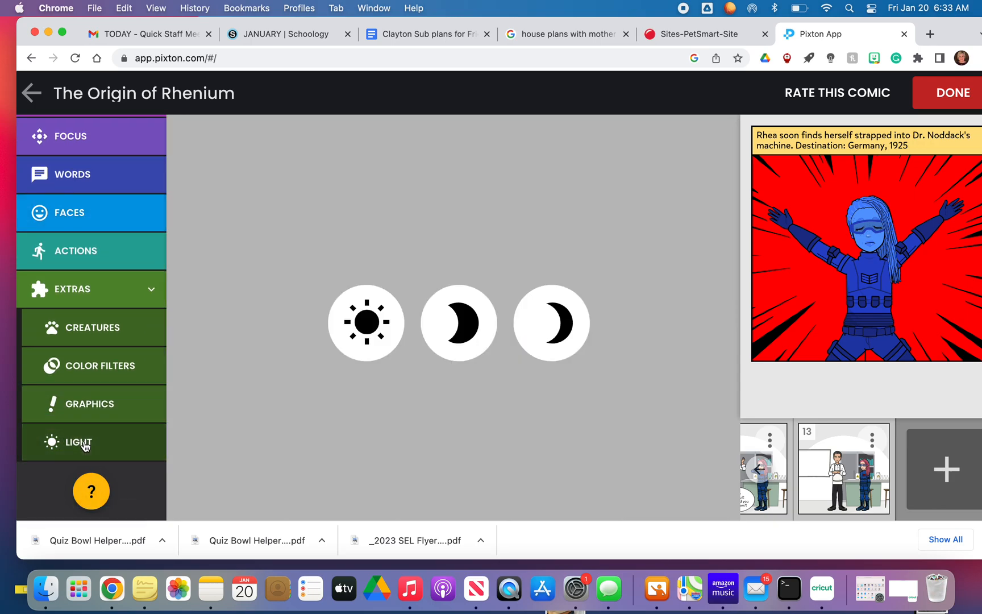
{"action": "left_click", "coordinate": [382, 328]}
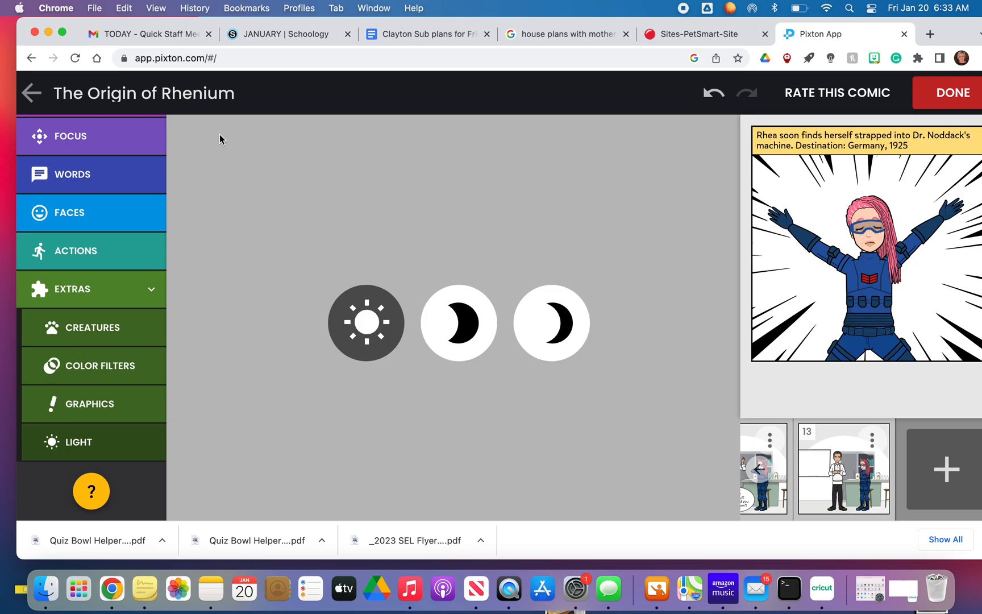
{"action": "scroll", "coordinate": [71, 219], "scroll_direction": "up", "scroll_amount": 3}
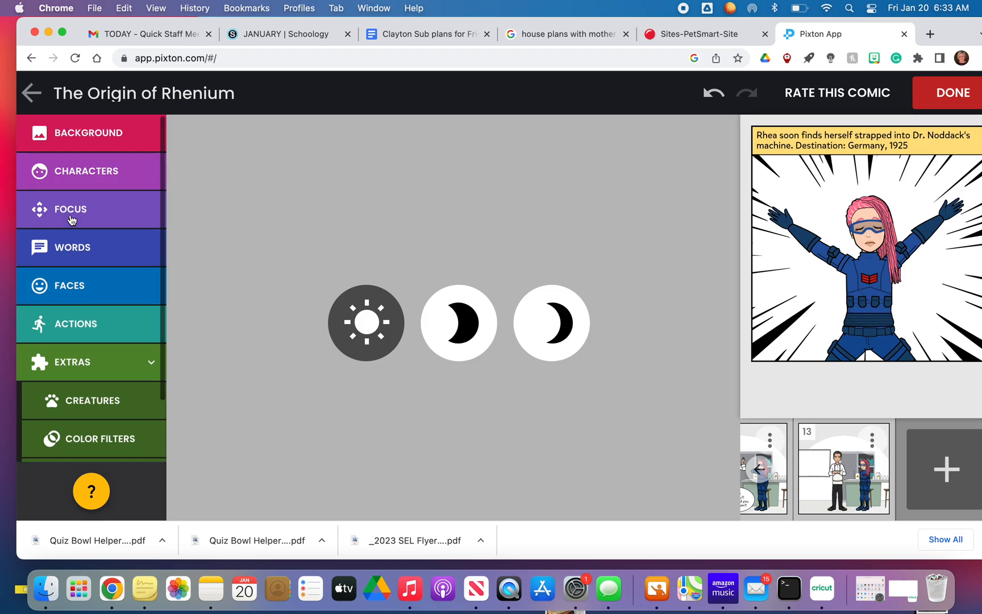